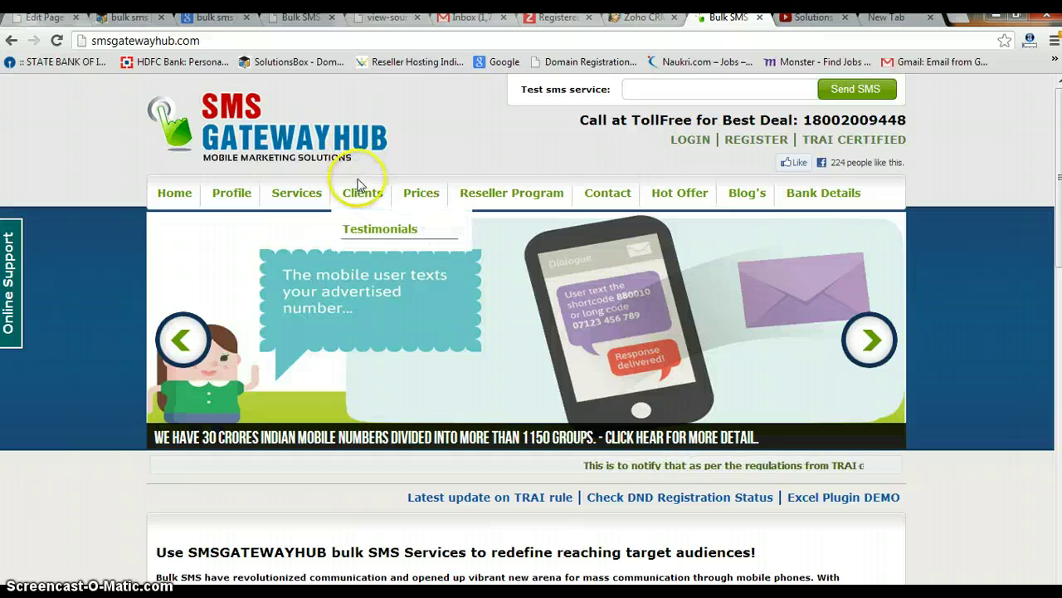
Step: Scroll through the smsgatewayhub.com homepage and bring up the empty REGISTER account form
{"action": "scroll", "coordinate": [507, 295], "scroll_direction": "down", "scroll_amount": 1}
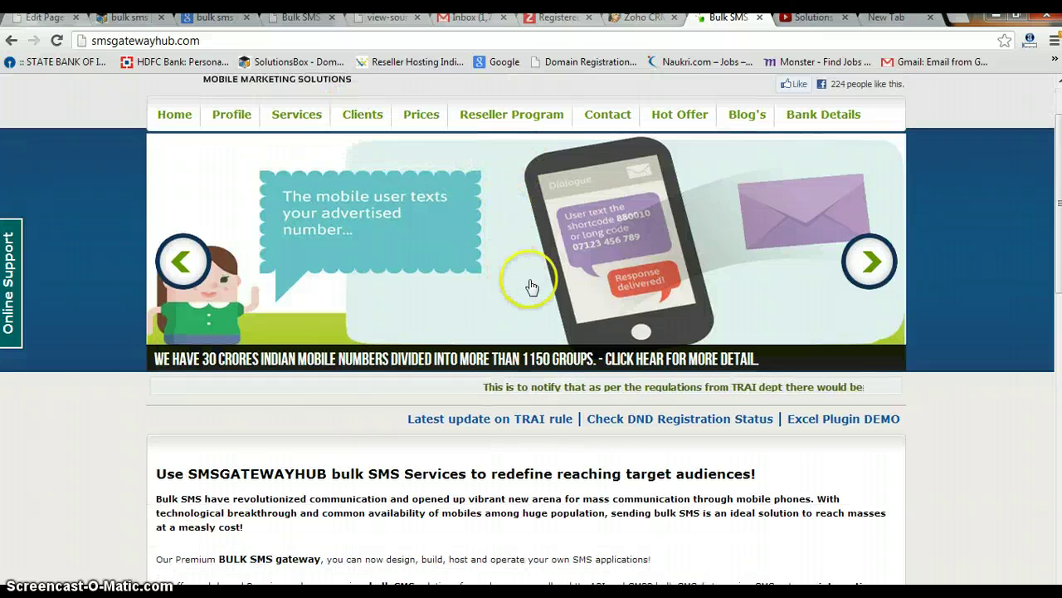
{"action": "scroll", "coordinate": [511, 294], "scroll_direction": "up", "scroll_amount": 1}
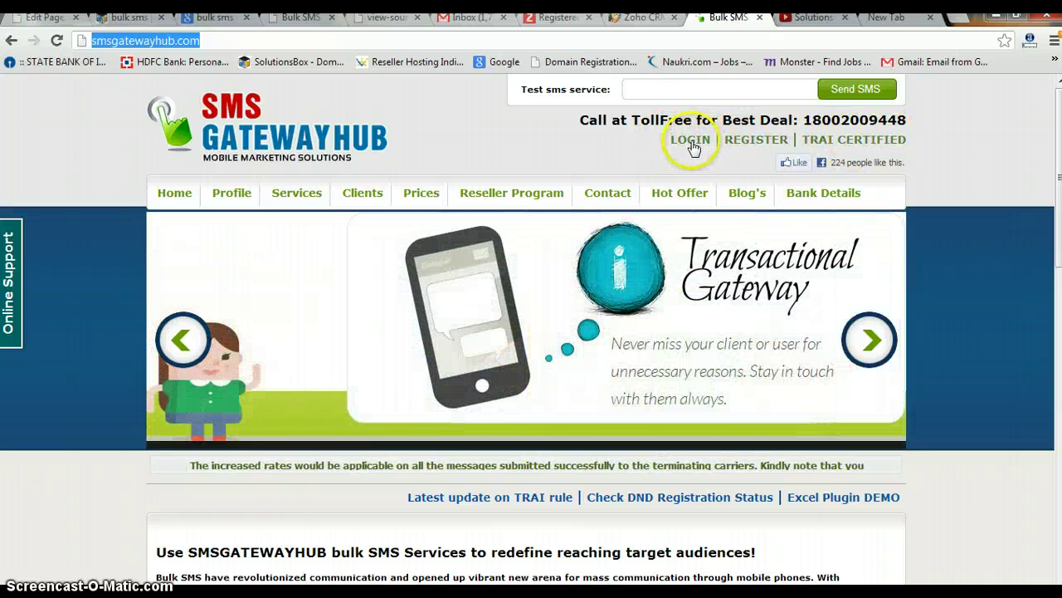
{"action": "left_click", "coordinate": [763, 144]}
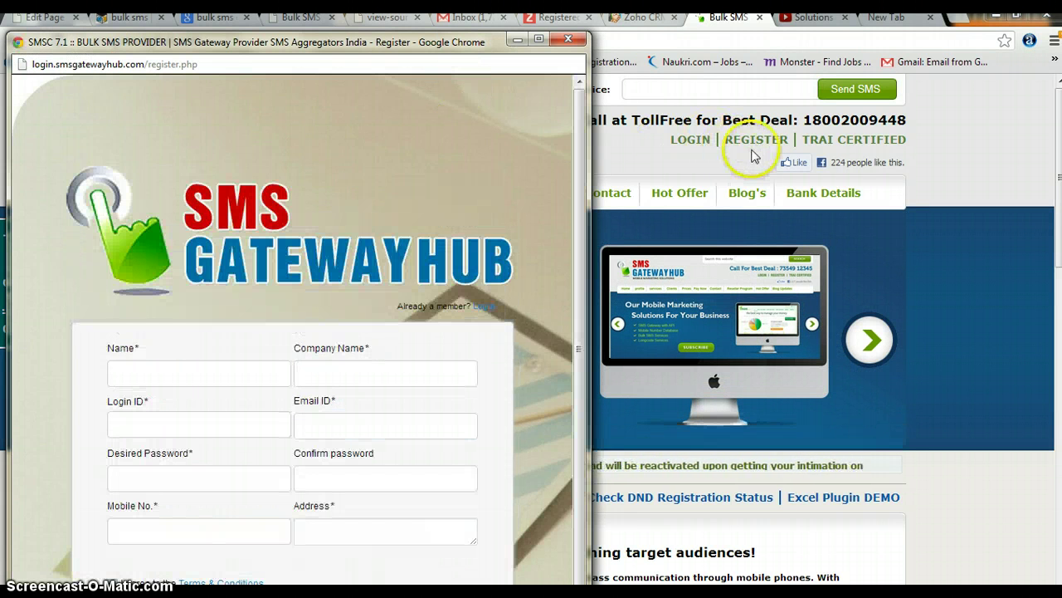
Step: Maximize the registration form window to review its fields, then close it
{"action": "double_click", "coordinate": [433, 39]}
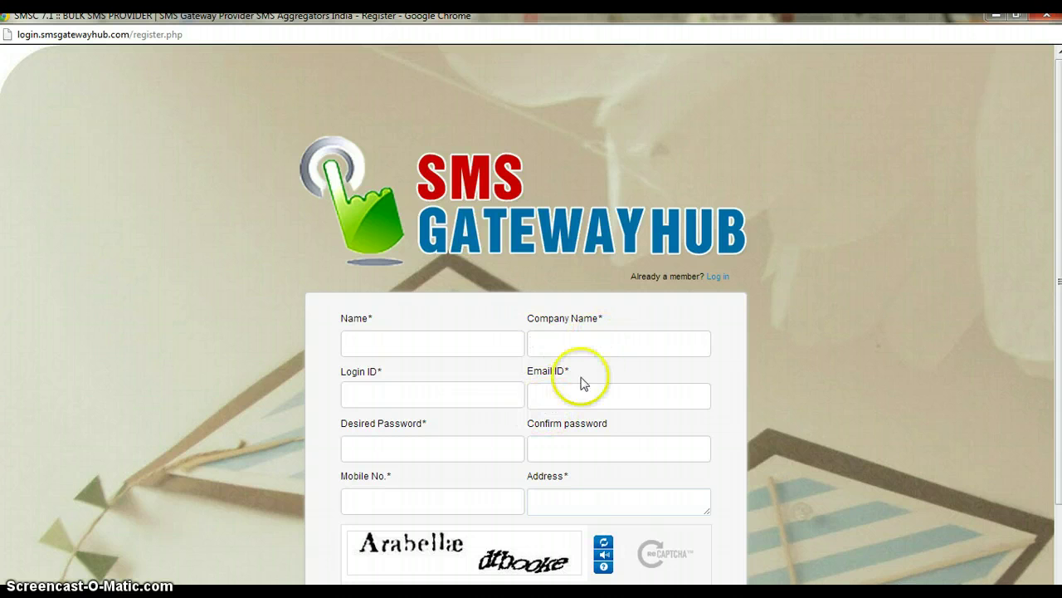
{"action": "left_click", "coordinate": [1048, 19]}
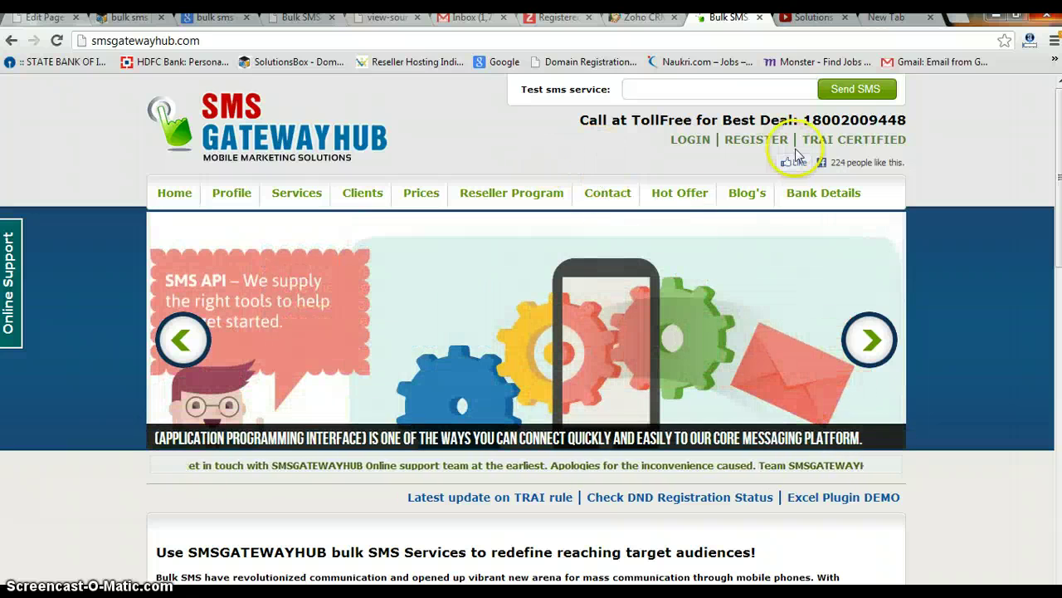
Step: Bring up the maximized LOGIN page, enter the demo account's username and password, and sign in
{"action": "left_click", "coordinate": [691, 141]}
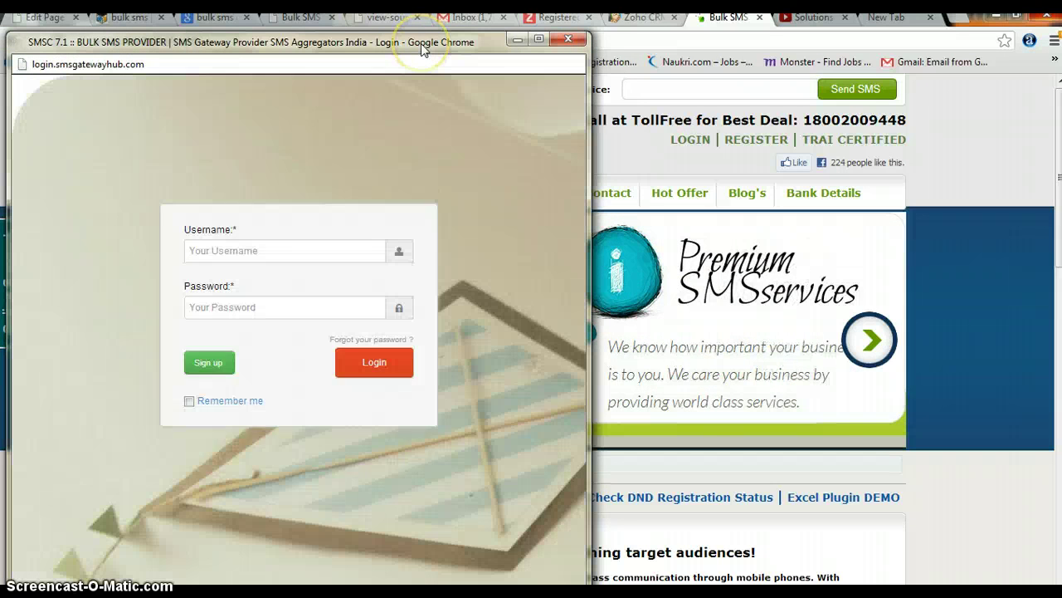
{"action": "double_click", "coordinate": [421, 43]}
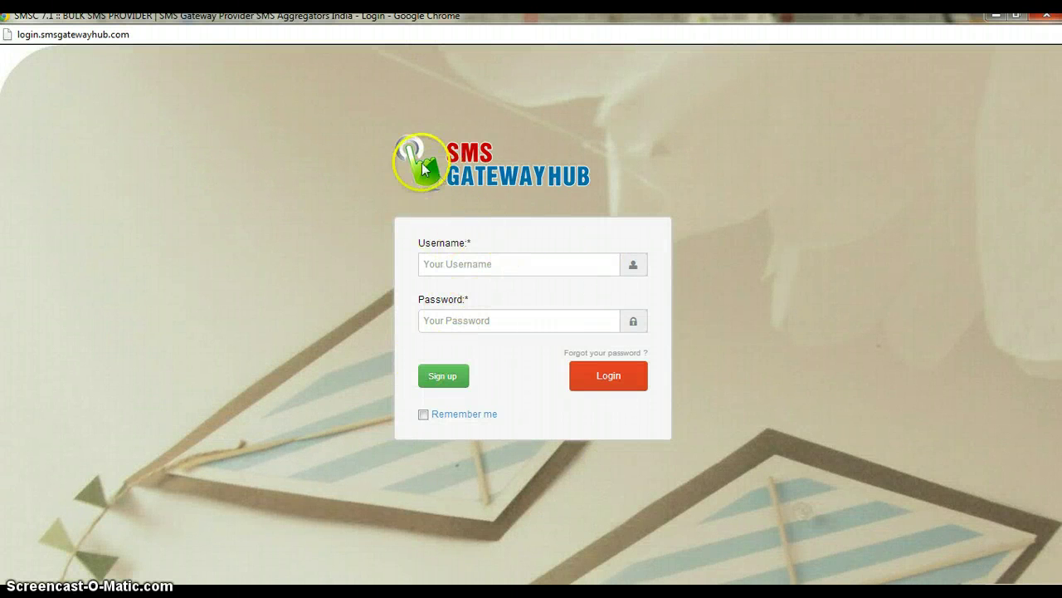
{"action": "left_click", "coordinate": [487, 261]}
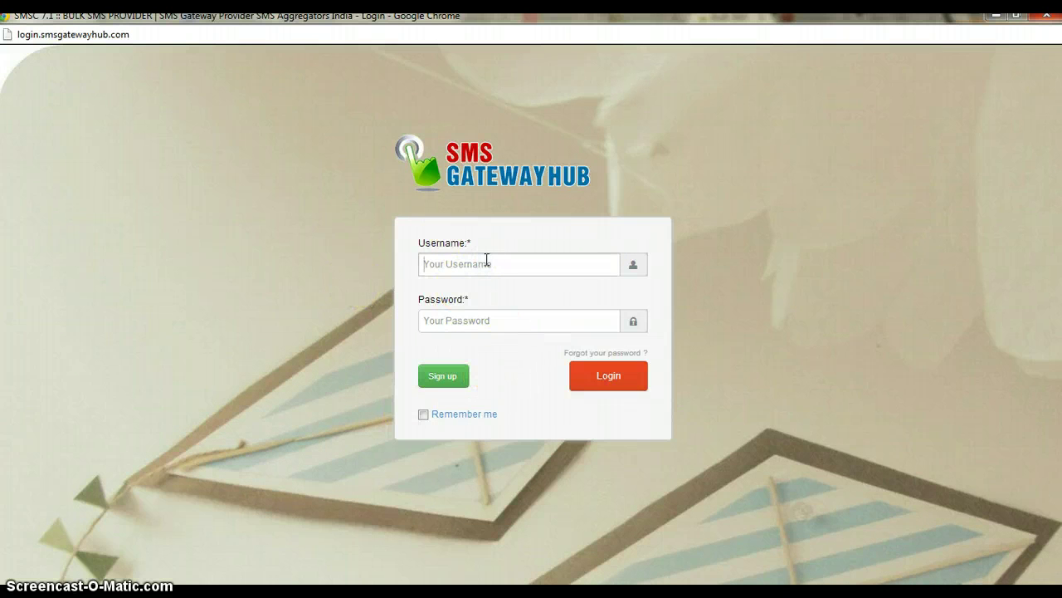
{"action": "left_click", "coordinate": [514, 265]}
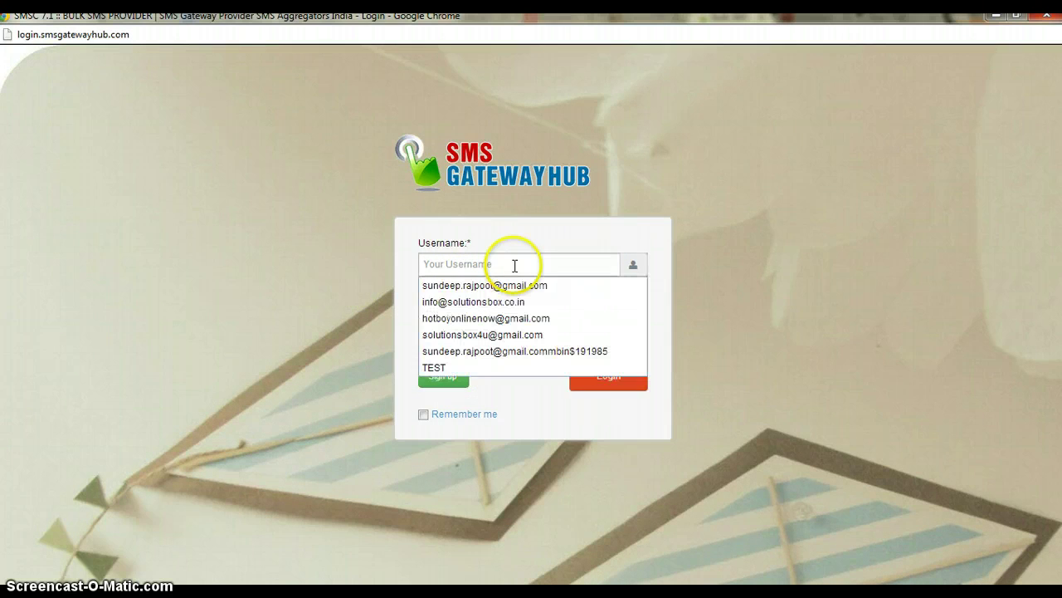
{"action": "left_click", "coordinate": [546, 217]}
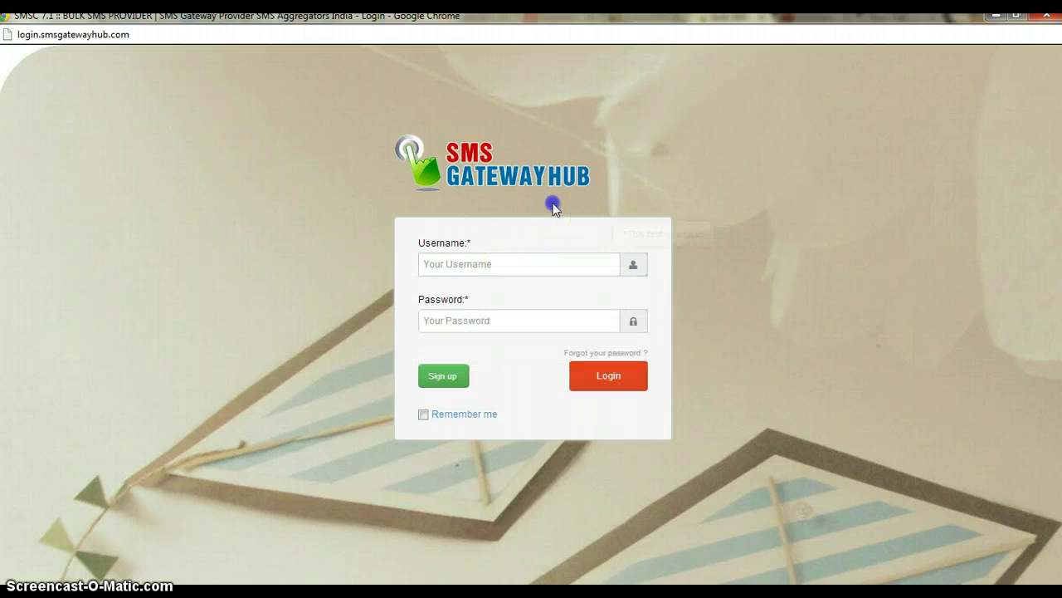
{"action": "left_click", "coordinate": [499, 271]}
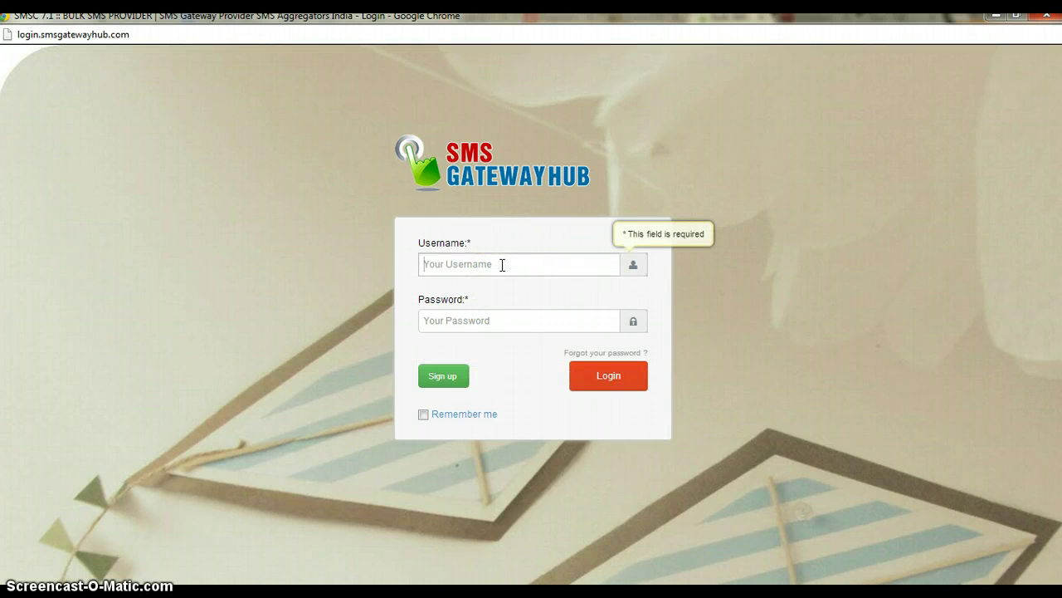
{"action": "type", "text": "TEST"}
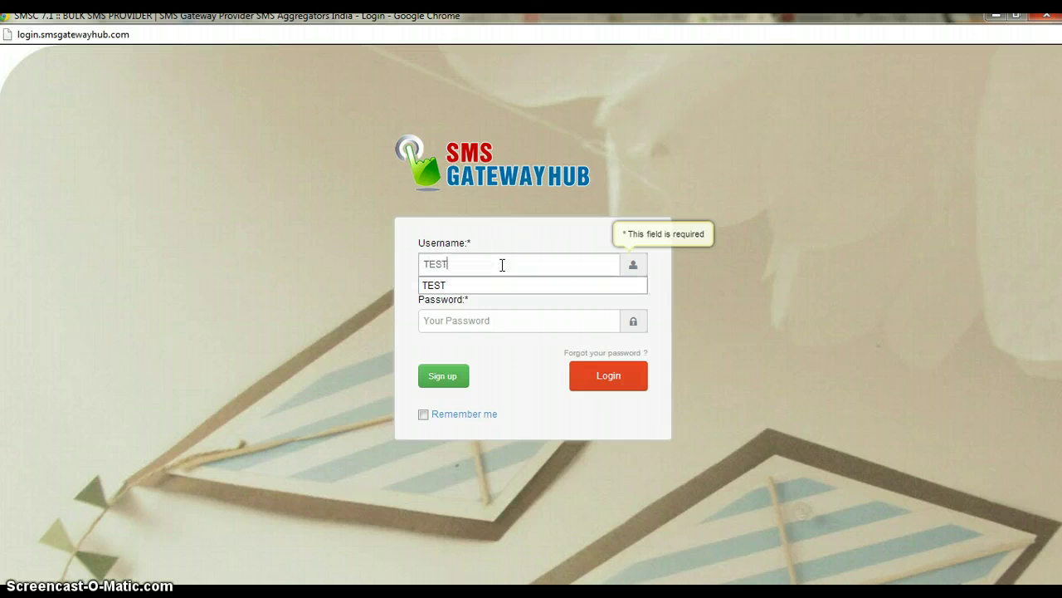
{"action": "key", "text": "Tab"}
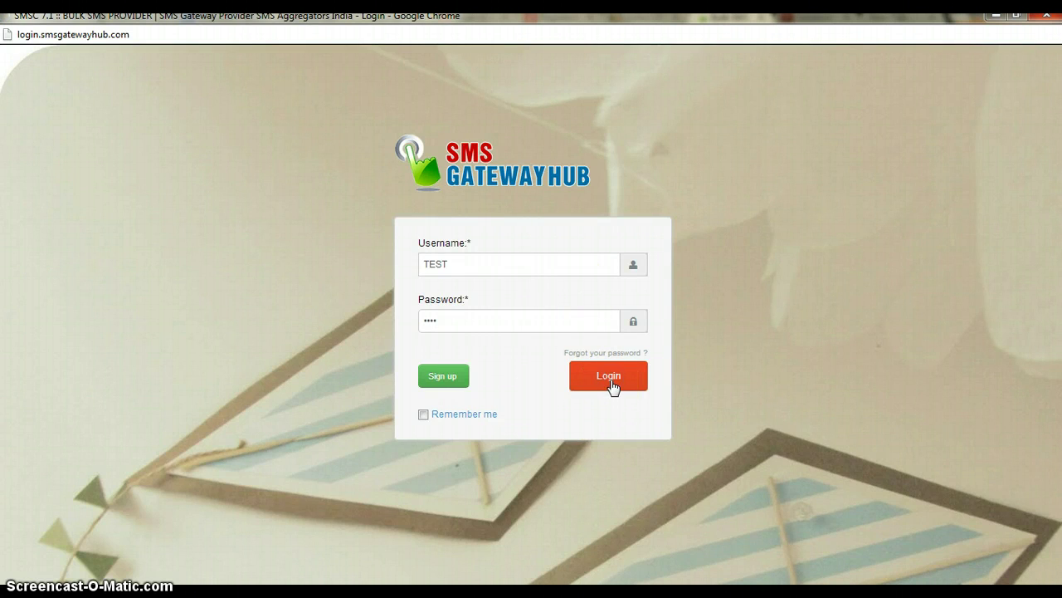
{"action": "left_click", "coordinate": [612, 387]}
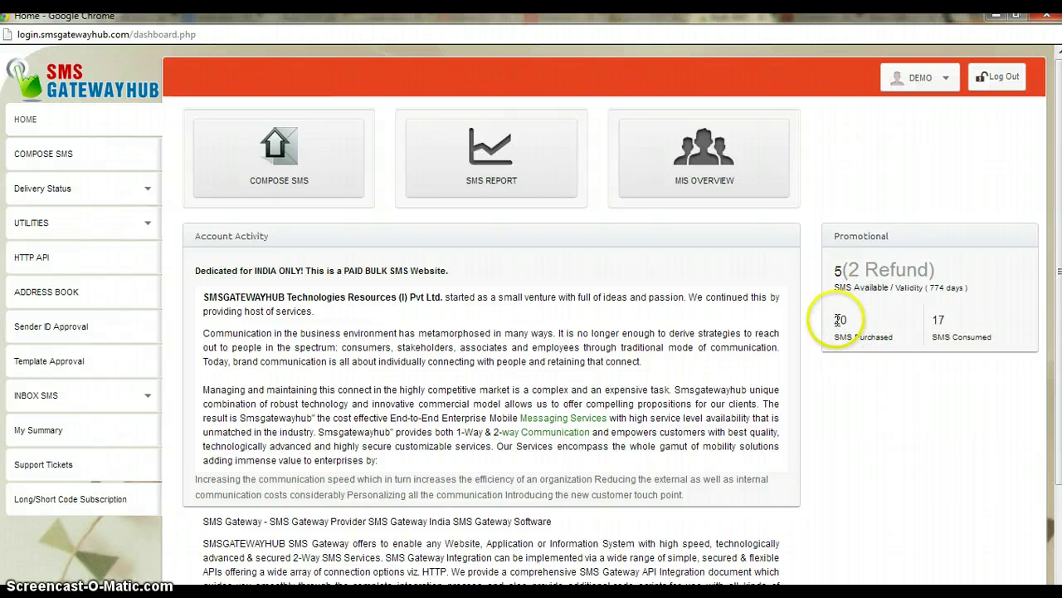
Step: Highlight the dashboard's 20 SMS Purchased balance, then go to Compose SMS with sender ID SMSHUB
{"action": "left_click_drag", "start_coordinate": [838, 319], "coordinate": [867, 332]}
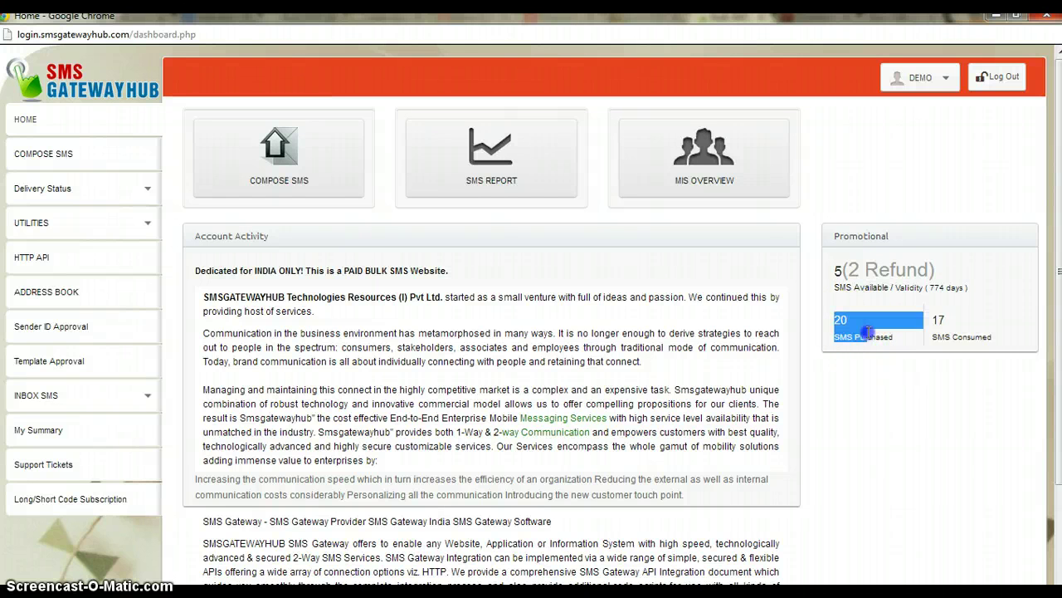
{"action": "left_click", "coordinate": [878, 387]}
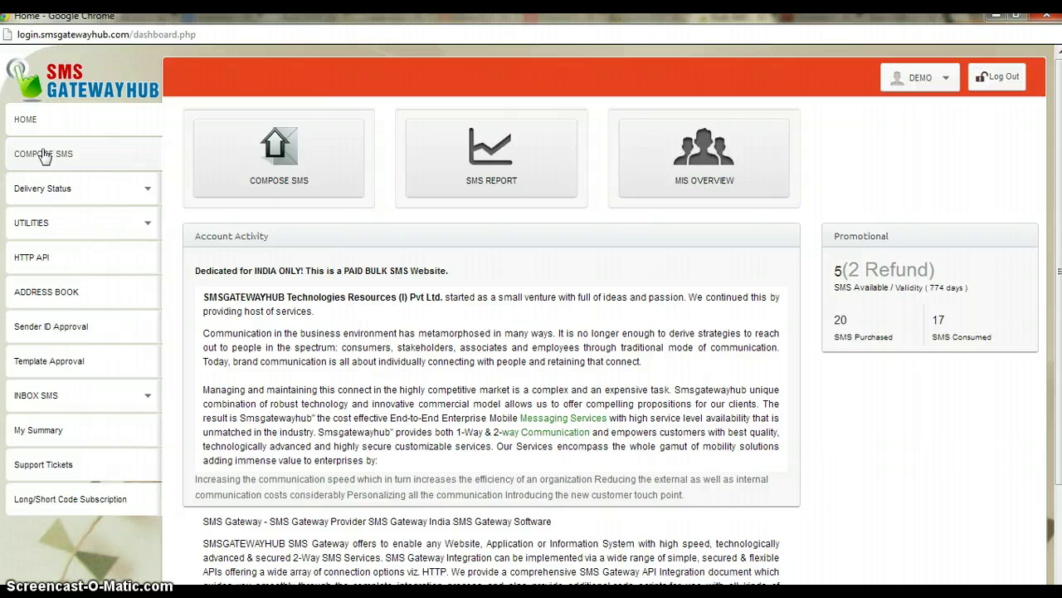
{"action": "left_click", "coordinate": [43, 156]}
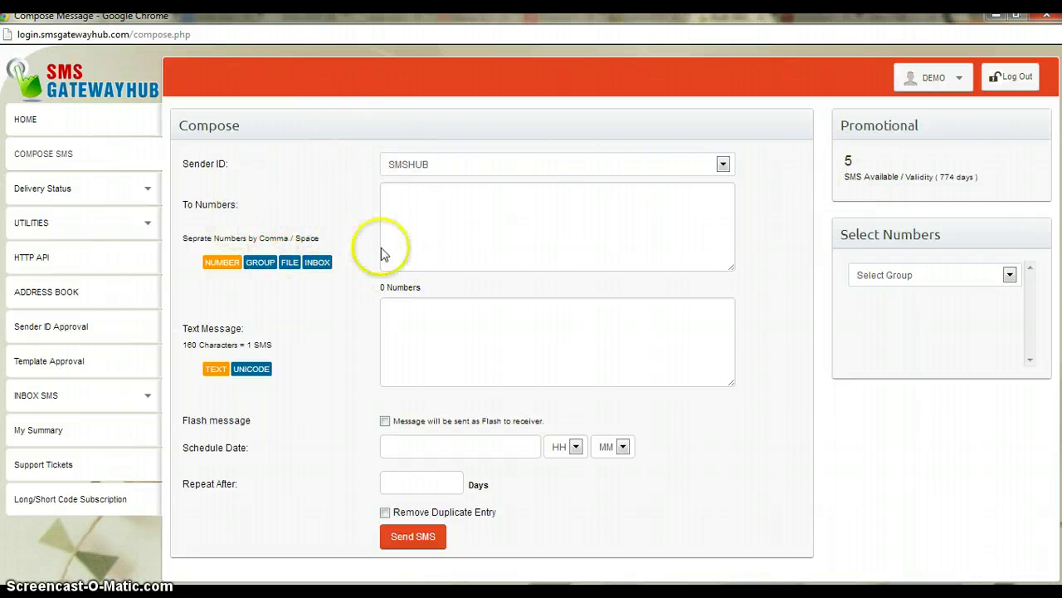
{"action": "left_click", "coordinate": [723, 166]}
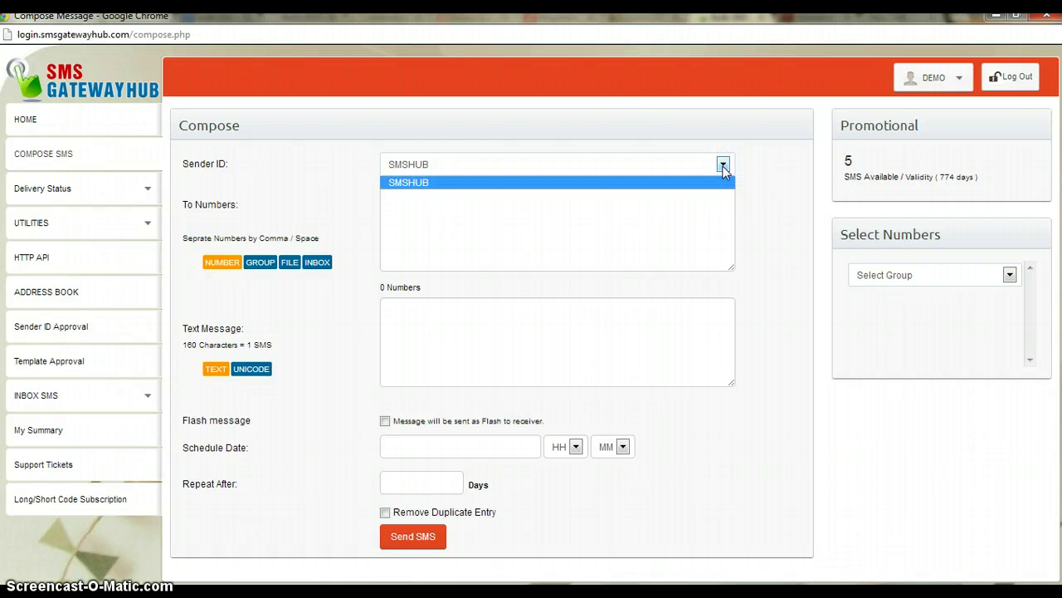
{"action": "left_click", "coordinate": [723, 166]}
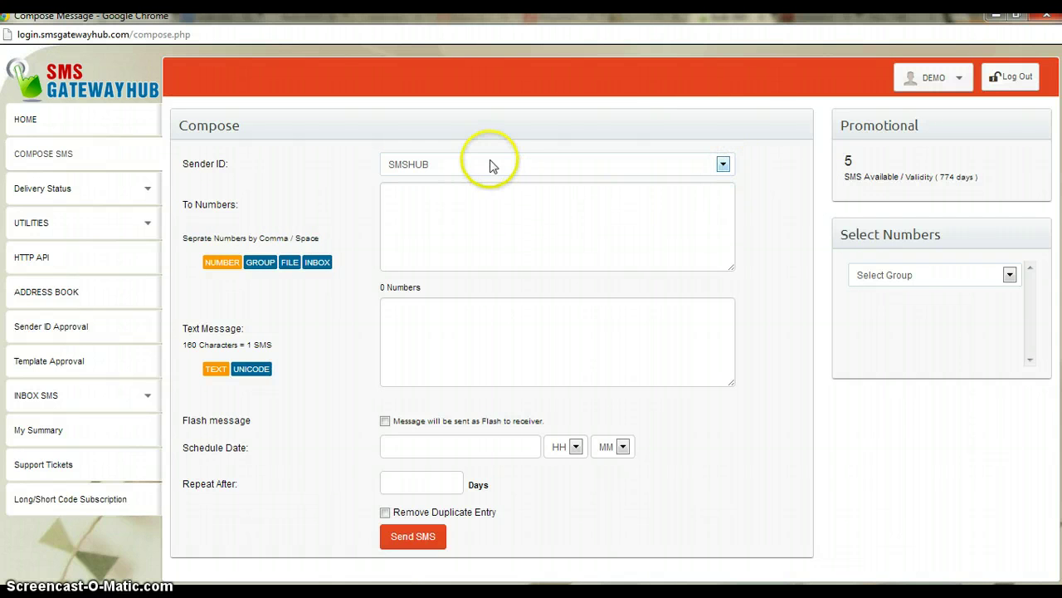
{"action": "left_click", "coordinate": [444, 213]}
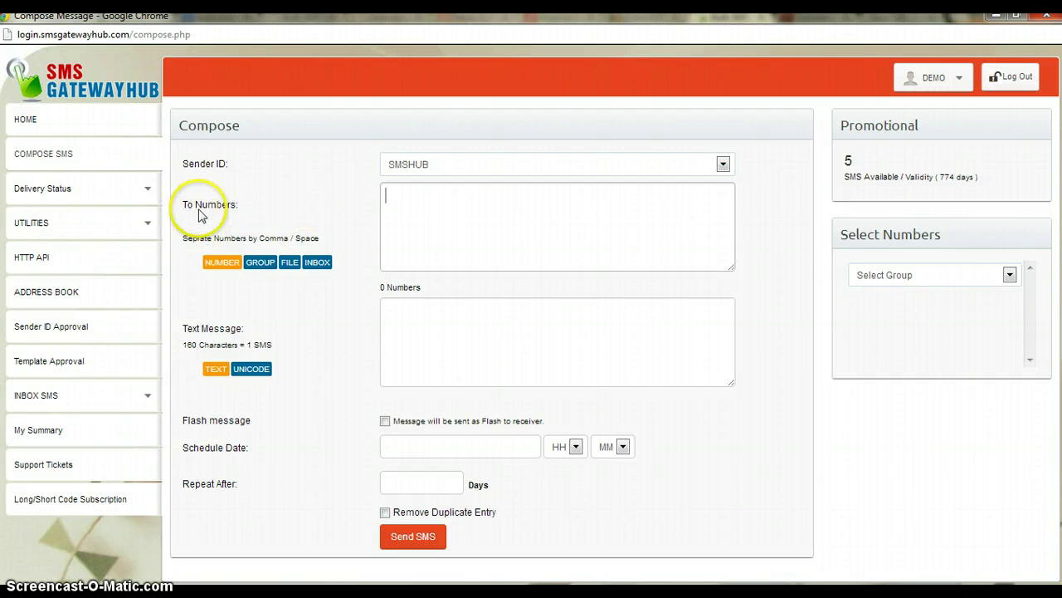
Step: Enter three placeholder mobile numbers on separate lines in To Numbers, counted as 3 Numbers
{"action": "left_click", "coordinate": [457, 216]}
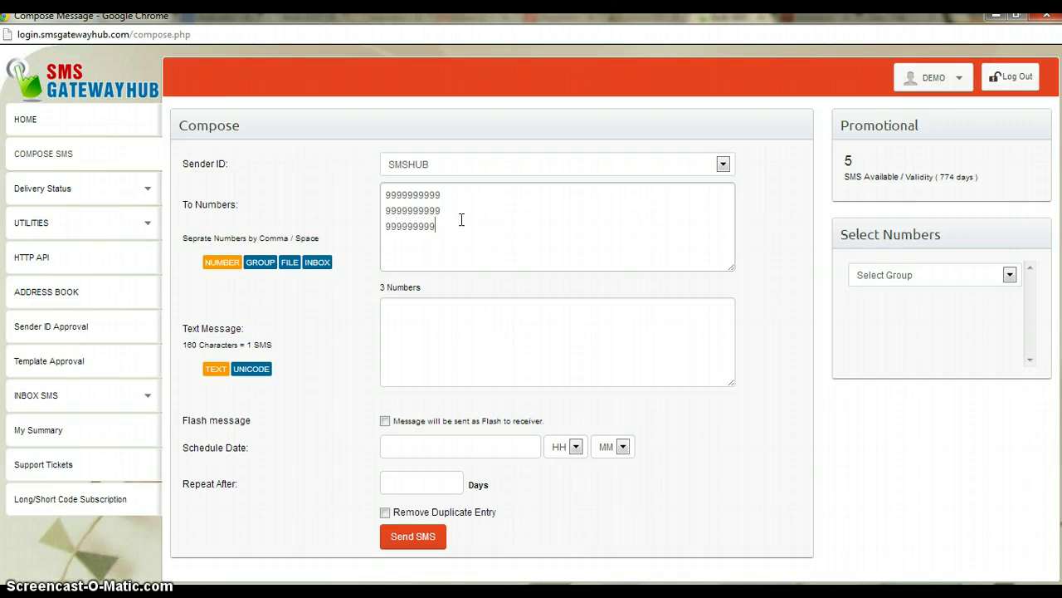
{"action": "left_click", "coordinate": [403, 339]}
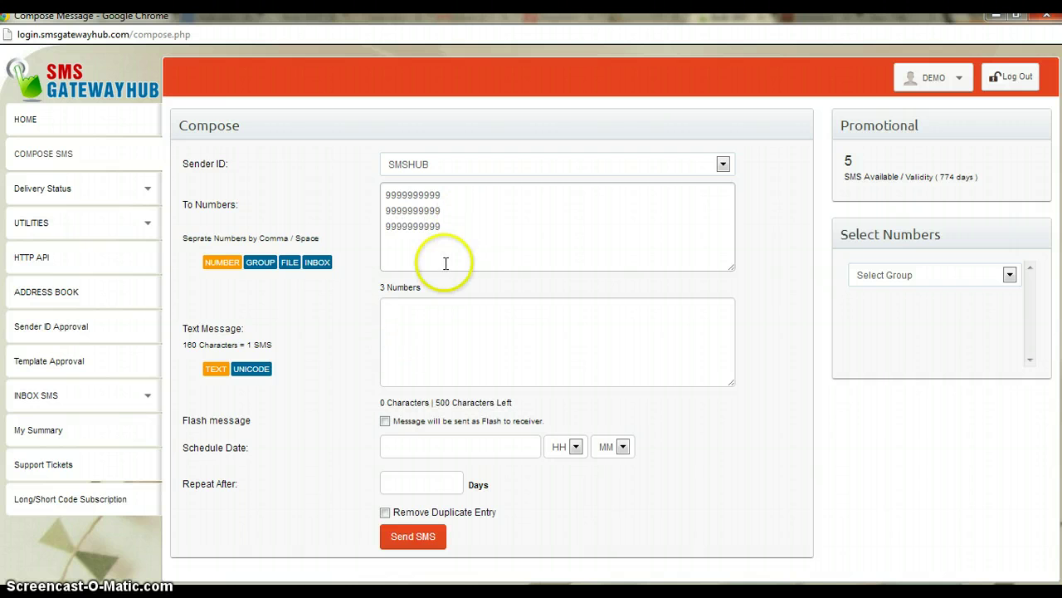
{"action": "left_click", "coordinate": [428, 322]}
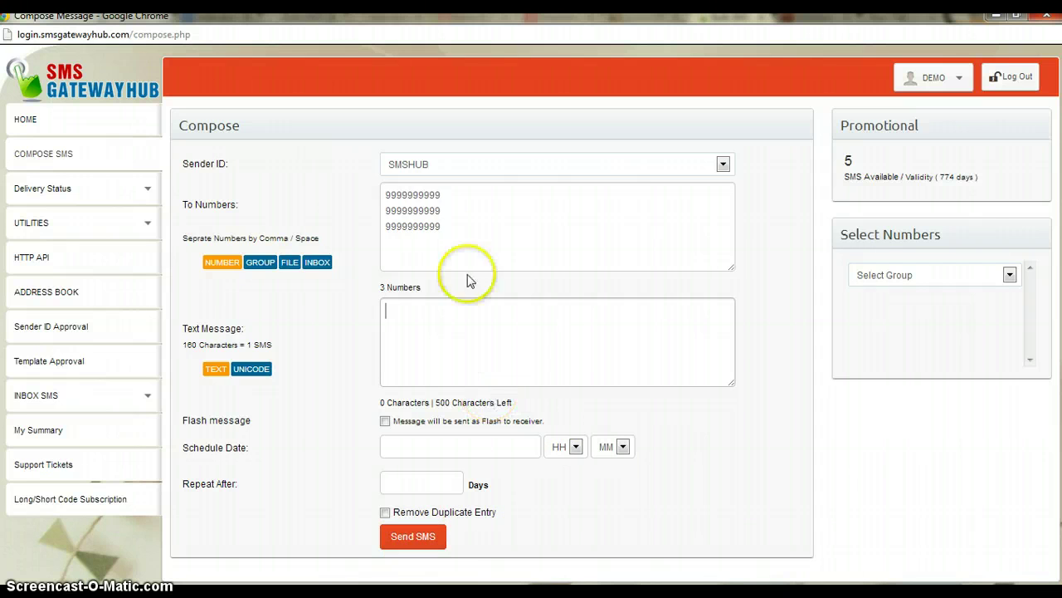
{"action": "left_click_drag", "start_coordinate": [443, 227], "coordinate": [390, 194]}
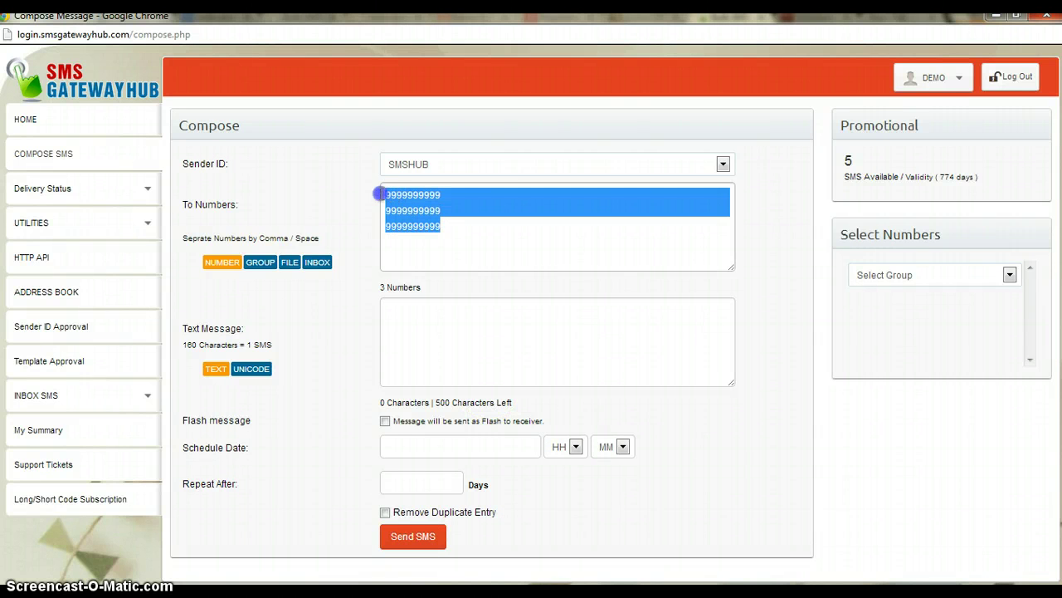
{"action": "left_click", "coordinate": [538, 324]}
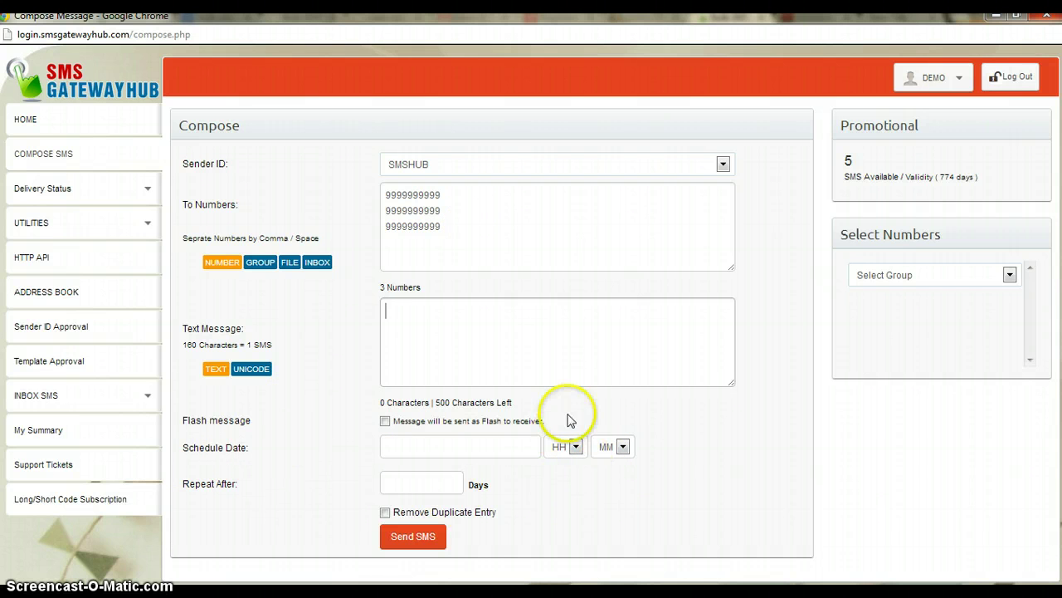
Step: Reselect the three recipient numbers and bring up the HH schedule-hour list
{"action": "left_click_drag", "start_coordinate": [446, 227], "coordinate": [415, 210]}
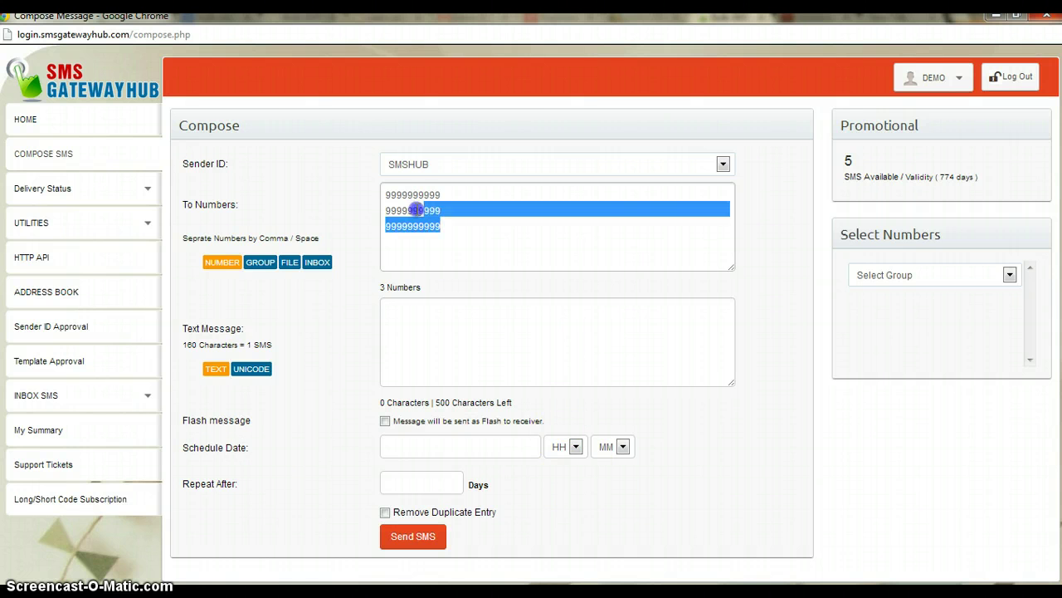
{"action": "left_click", "coordinate": [454, 227]}
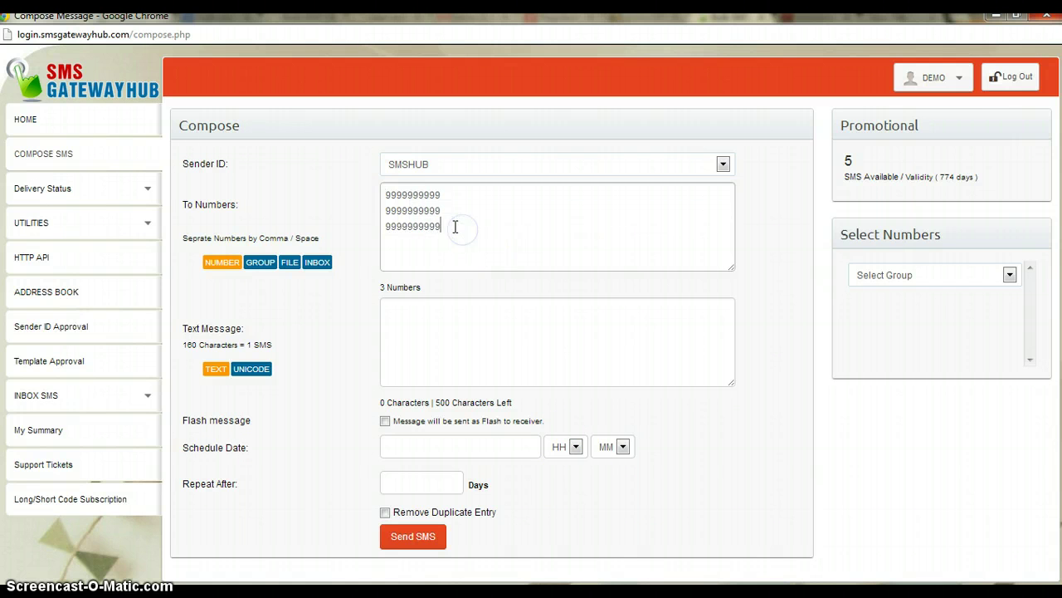
{"action": "left_click_drag", "start_coordinate": [449, 227], "coordinate": [391, 190]}
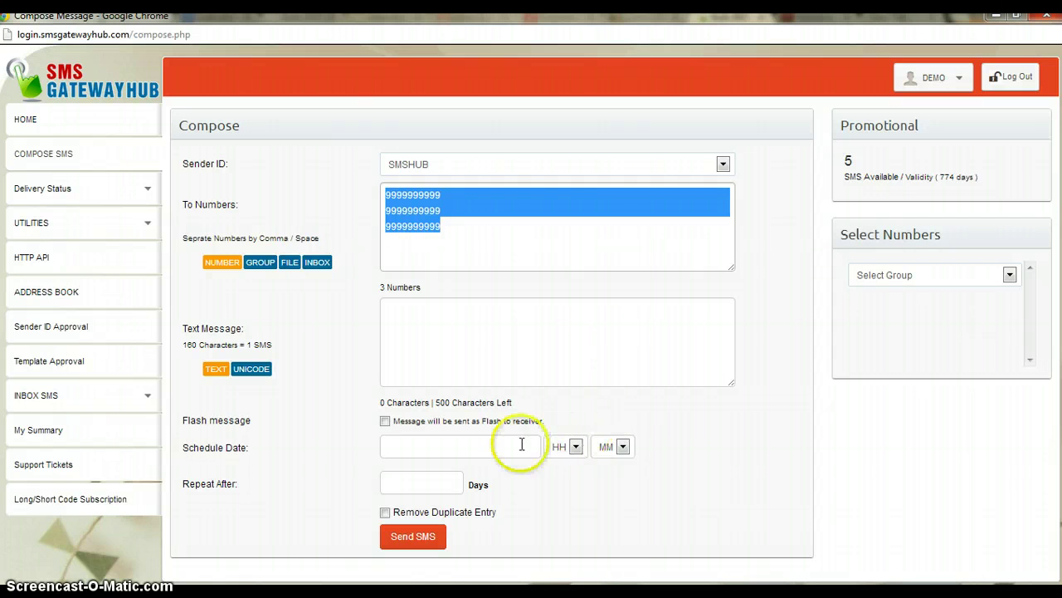
{"action": "left_click", "coordinate": [564, 446]}
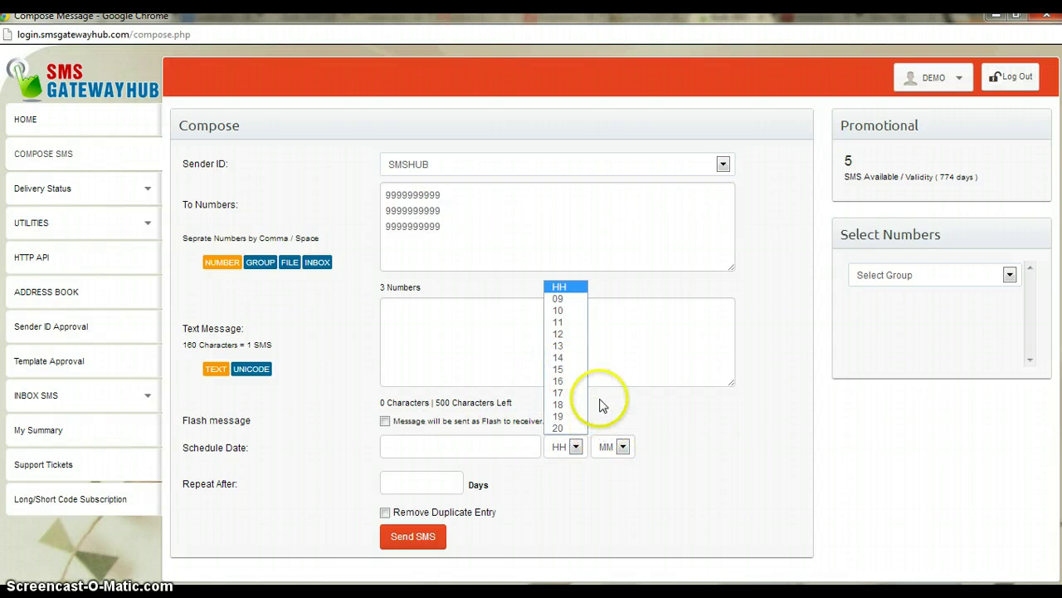
Step: Dismiss the HH hour list, leaving it at HH, and expand the Delivery Status submenu
{"action": "left_click", "coordinate": [654, 440]}
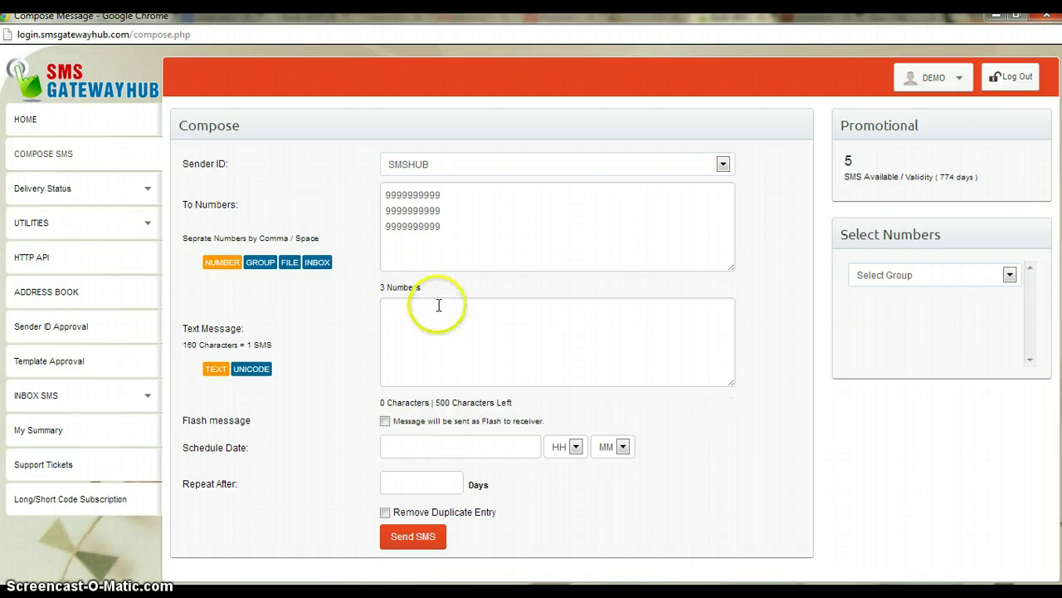
{"action": "left_click", "coordinate": [59, 190]}
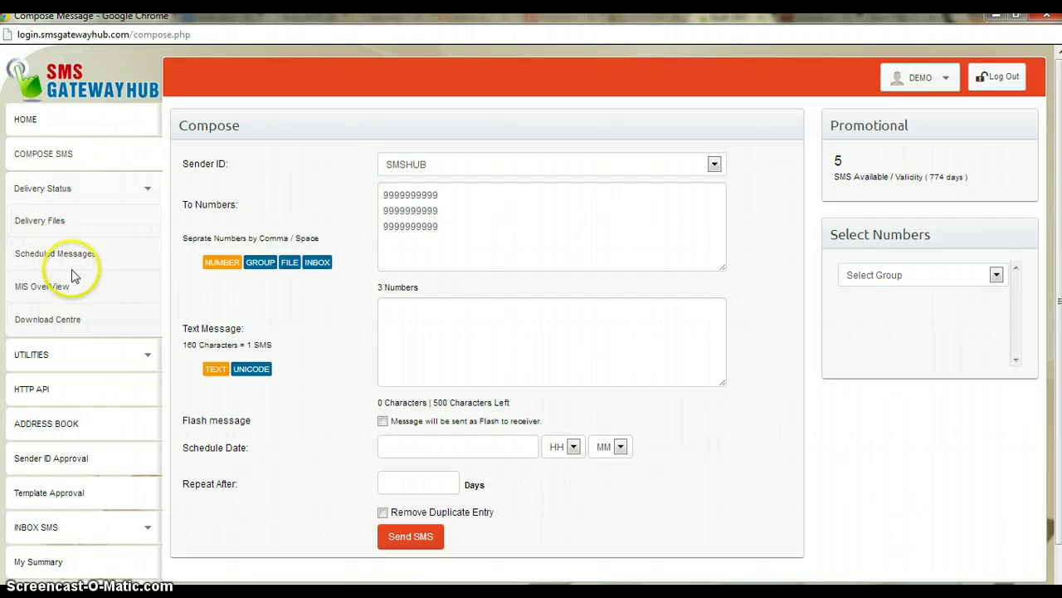
Step: View the 'test' message's delivery status in Delivery Files: sender ALERT, 1.00 credit, 100% delivered
{"action": "left_click", "coordinate": [50, 224]}
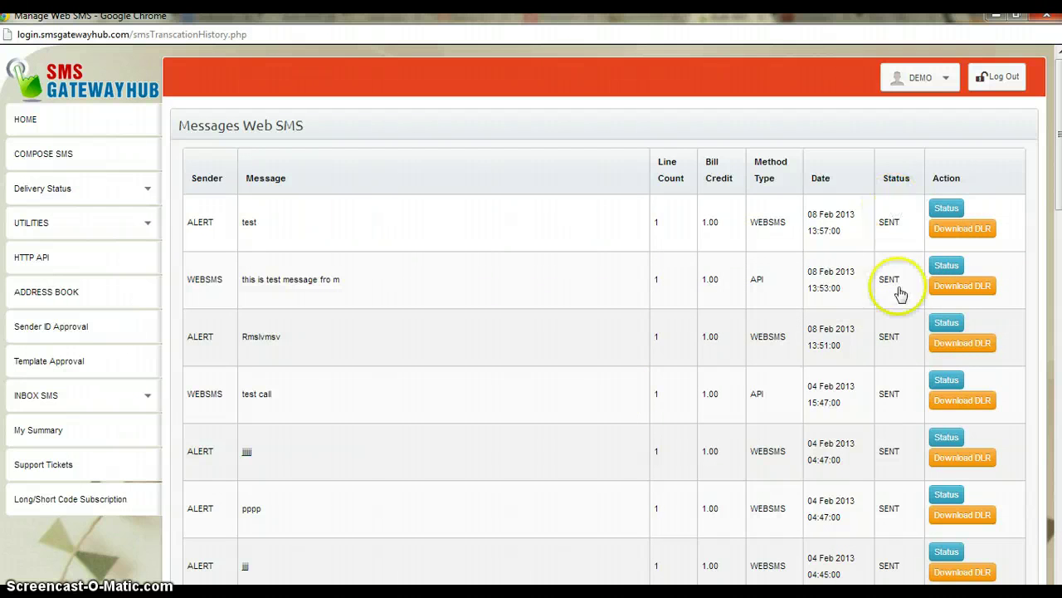
{"action": "left_click", "coordinate": [949, 210]}
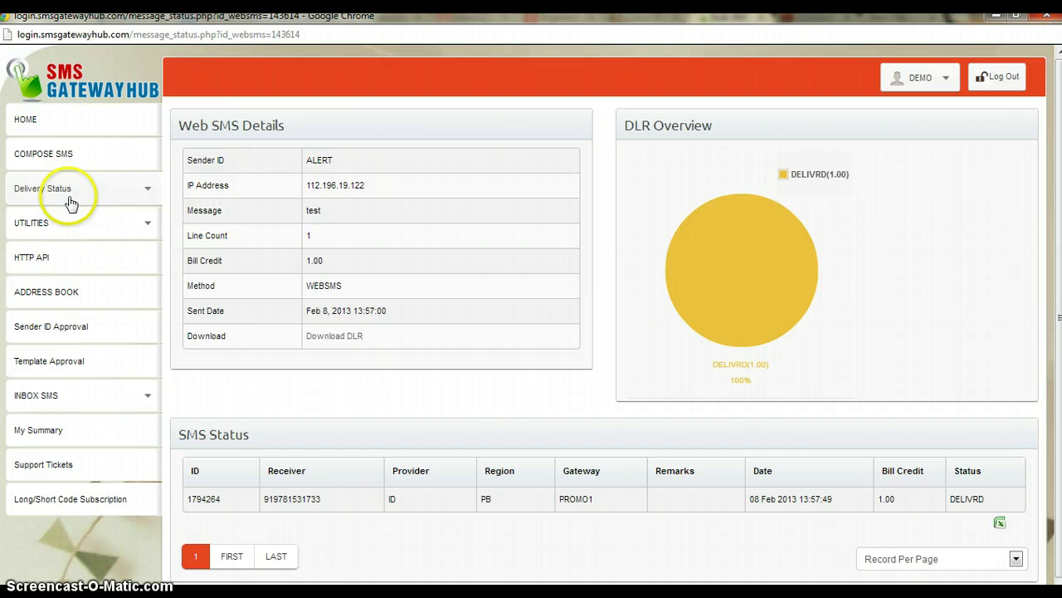
{"action": "left_click", "coordinate": [104, 197]}
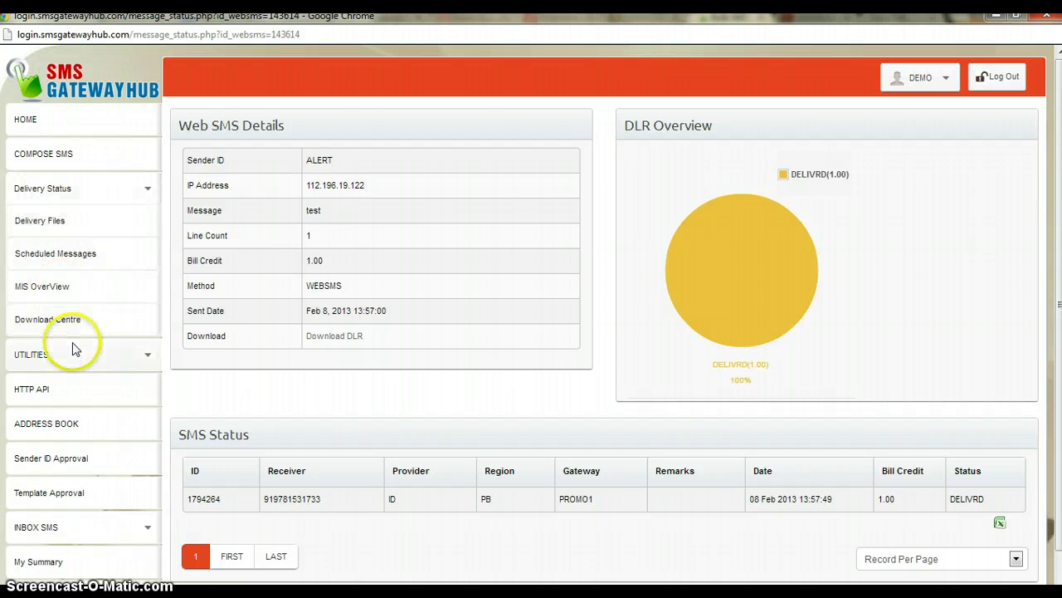
{"action": "left_click", "coordinate": [49, 398]}
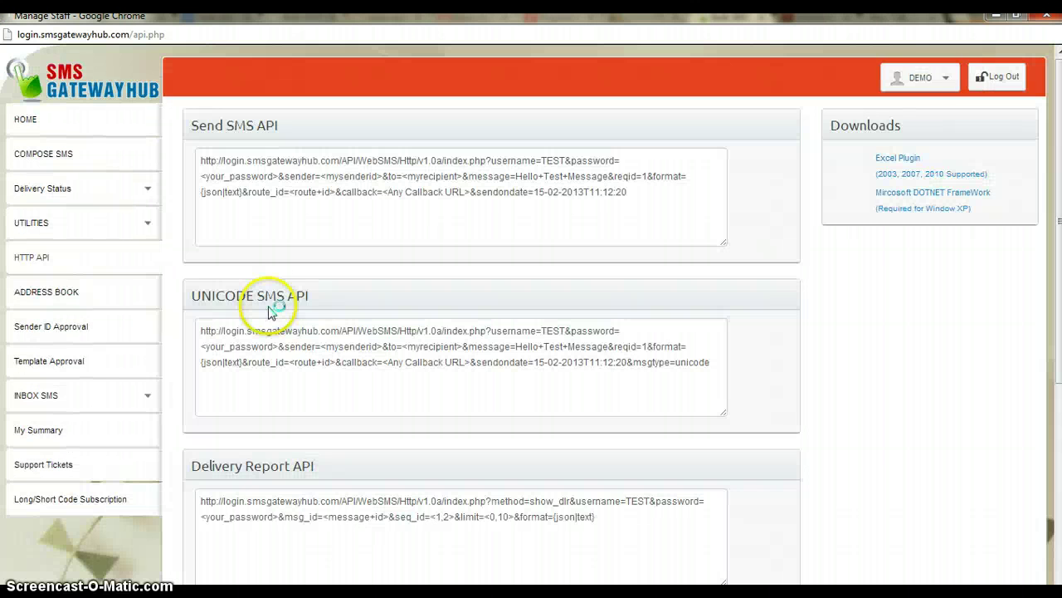
Step: Review the HTTP API request URLs, then go to the Address Book's Group By page listing TEST (ID 268)
{"action": "left_click", "coordinate": [282, 260]}
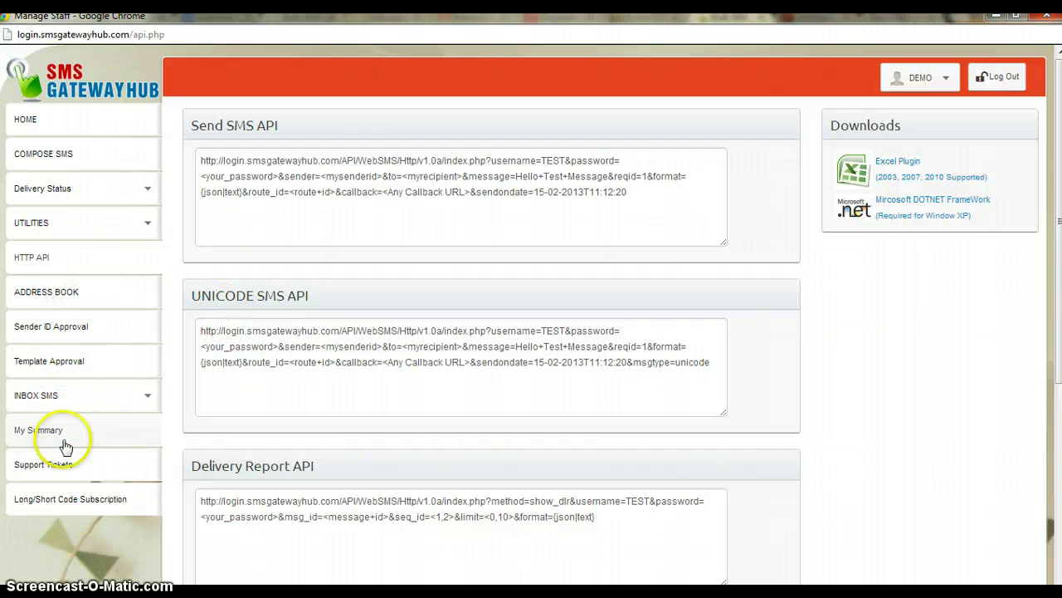
{"action": "left_click", "coordinate": [61, 409]}
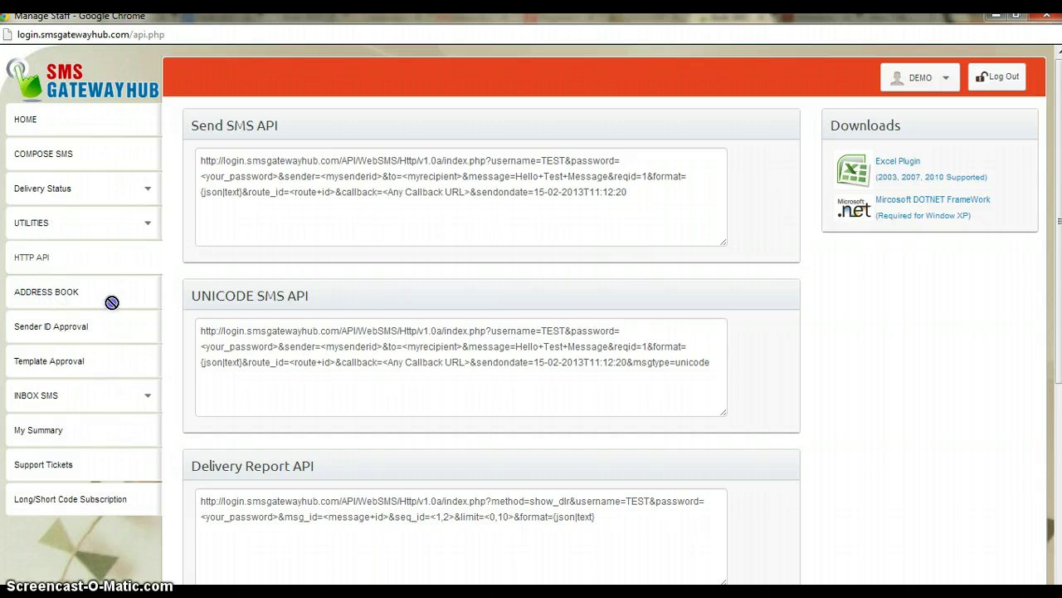
{"action": "left_click", "coordinate": [70, 296]}
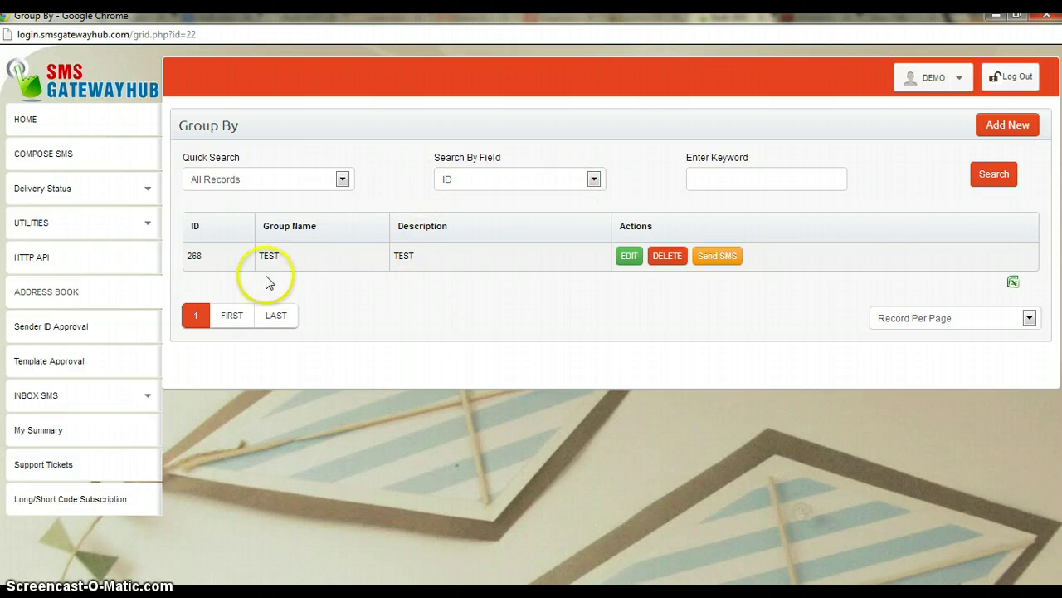
Step: Browse Sender ID Approval and Template Approval, then view INBOX SMS's empty My Summary page
{"action": "left_click", "coordinate": [60, 329]}
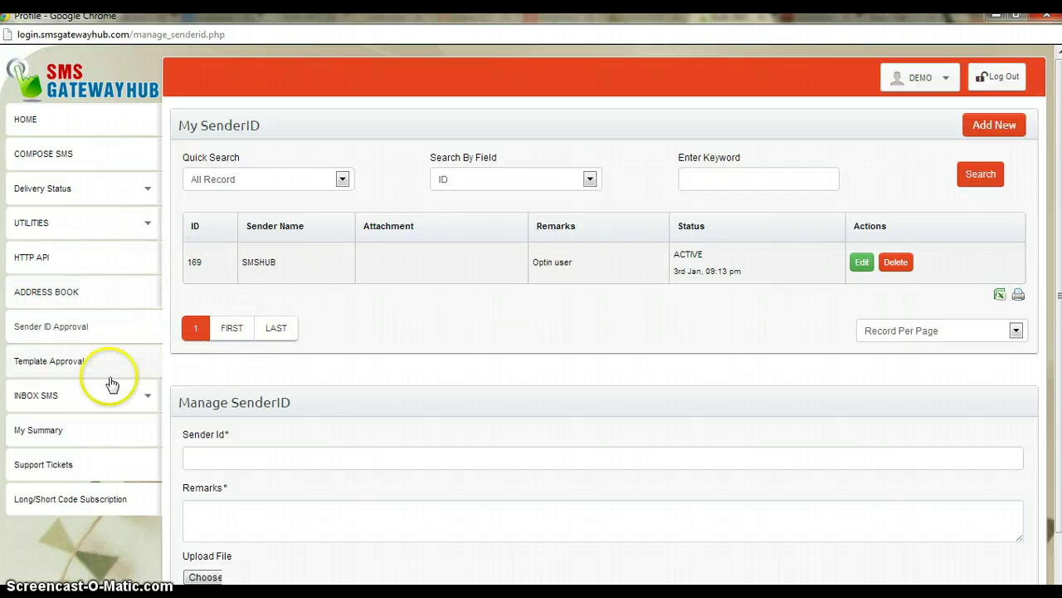
{"action": "left_click", "coordinate": [78, 362]}
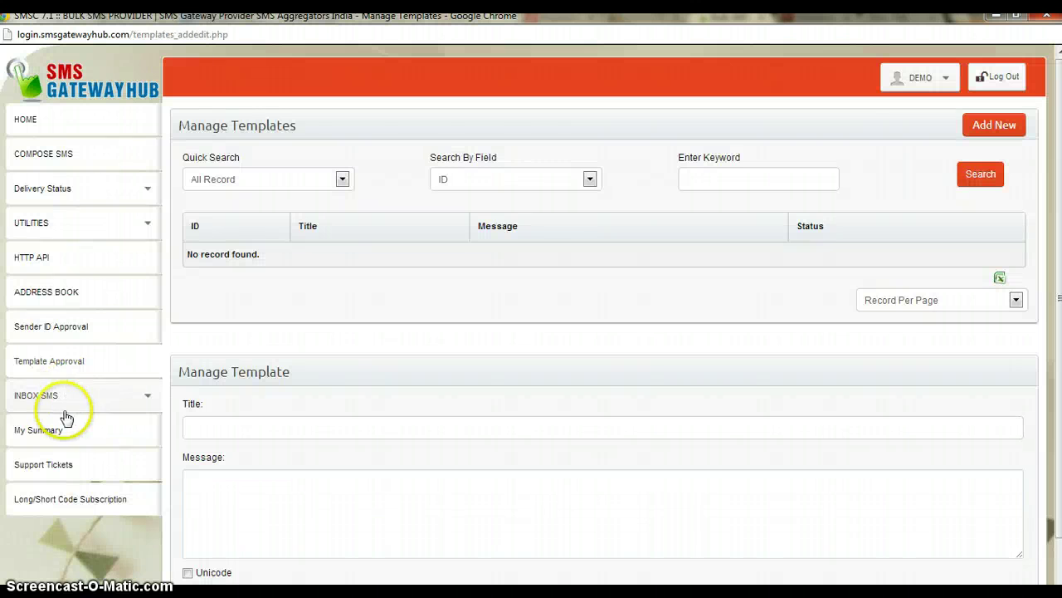
{"action": "left_click", "coordinate": [59, 402]}
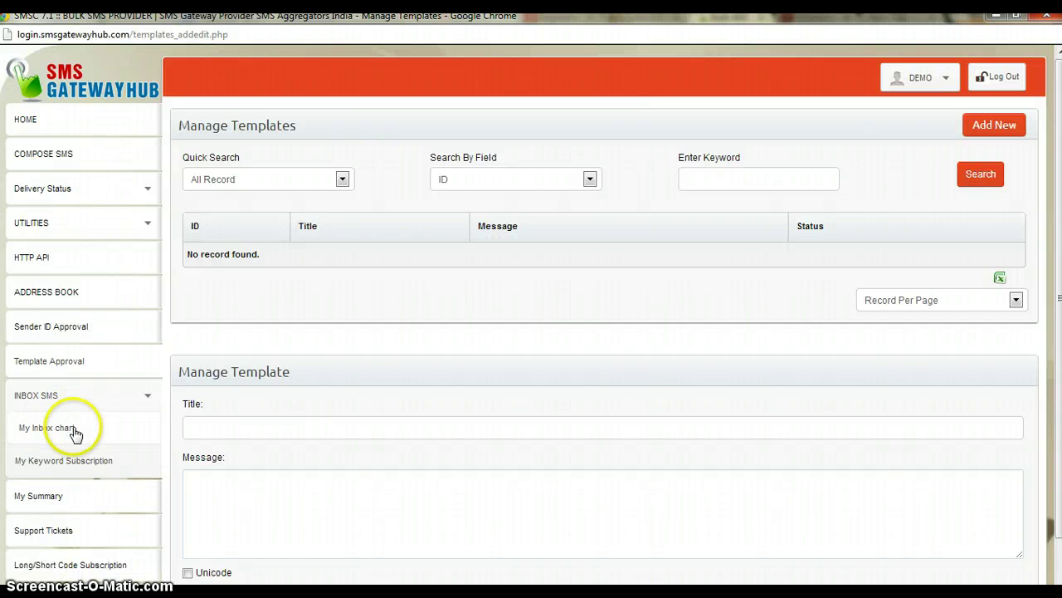
{"action": "left_click", "coordinate": [69, 504]}
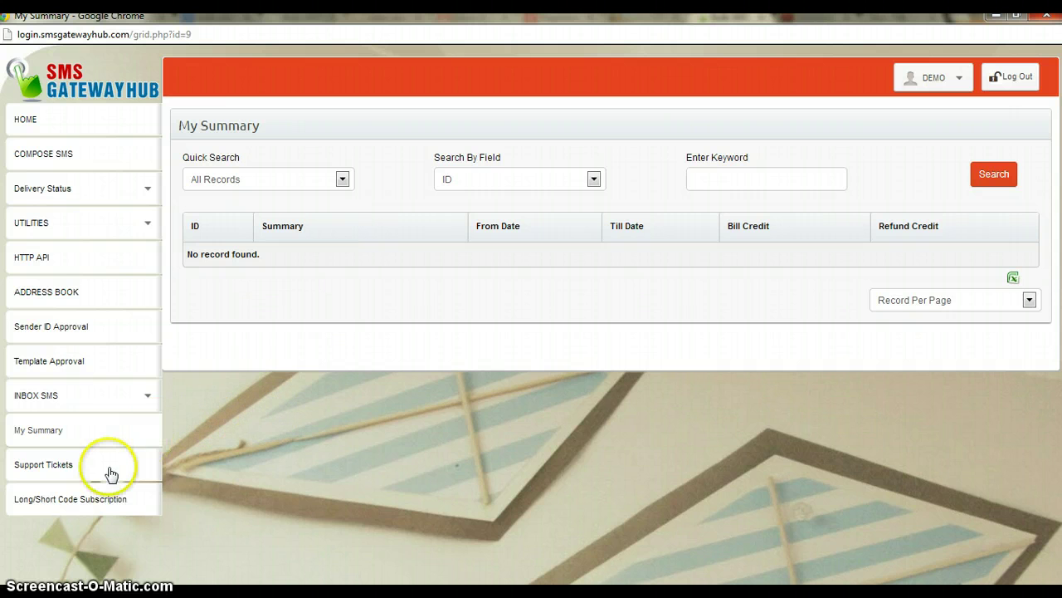
Step: Browse Support Tickets and Long/Short Code Subscription, then return to the HOME dashboard showing 5 SMS available
{"action": "left_click", "coordinate": [58, 467]}
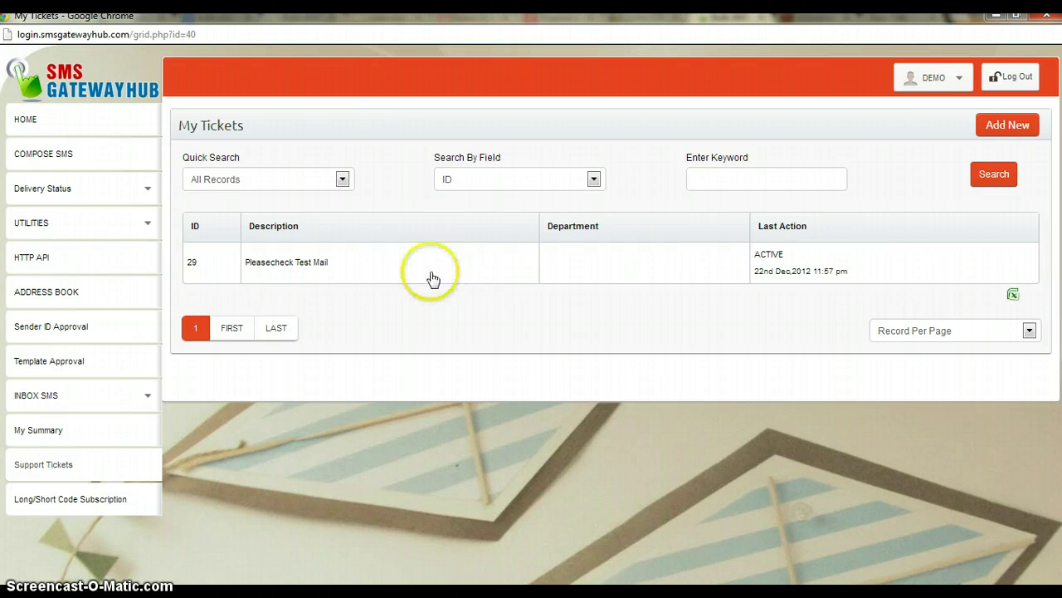
{"action": "left_click", "coordinate": [64, 504]}
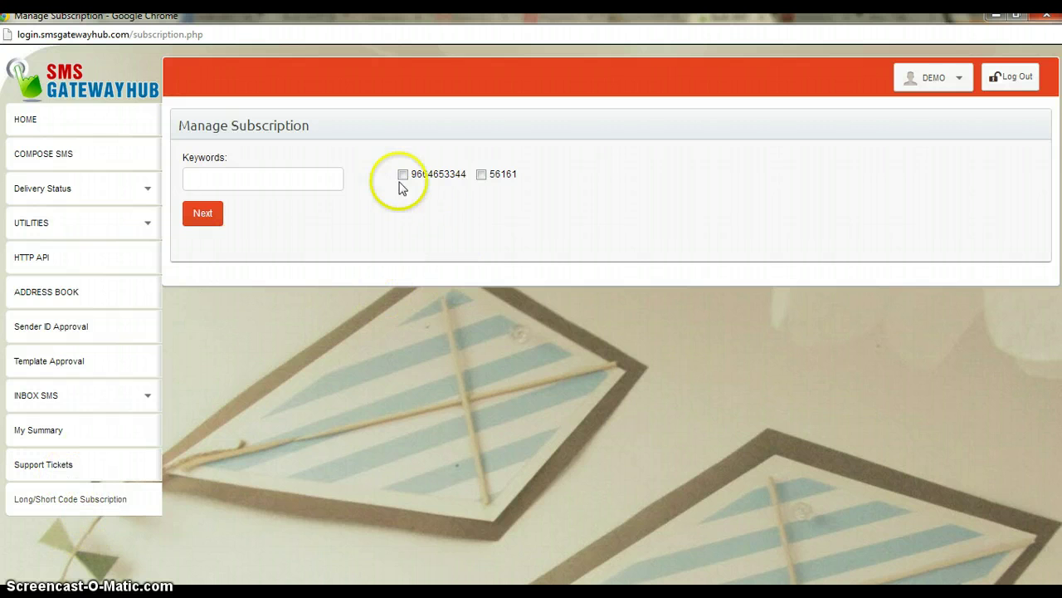
{"action": "left_click", "coordinate": [48, 118]}
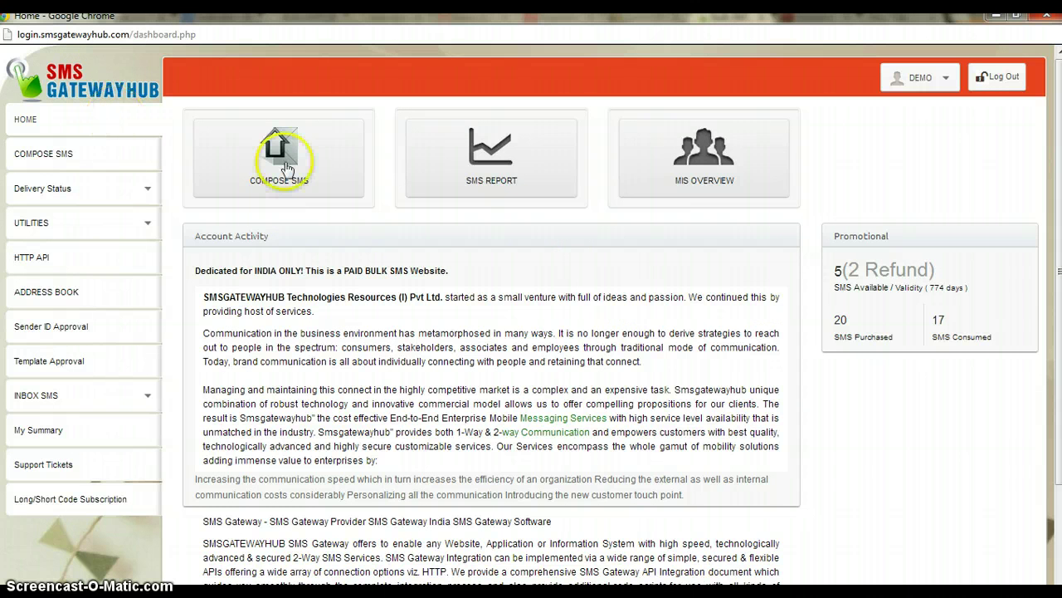
Step: Sign out of the dashboard and look over the public site's Services menu
{"action": "left_click", "coordinate": [1001, 86]}
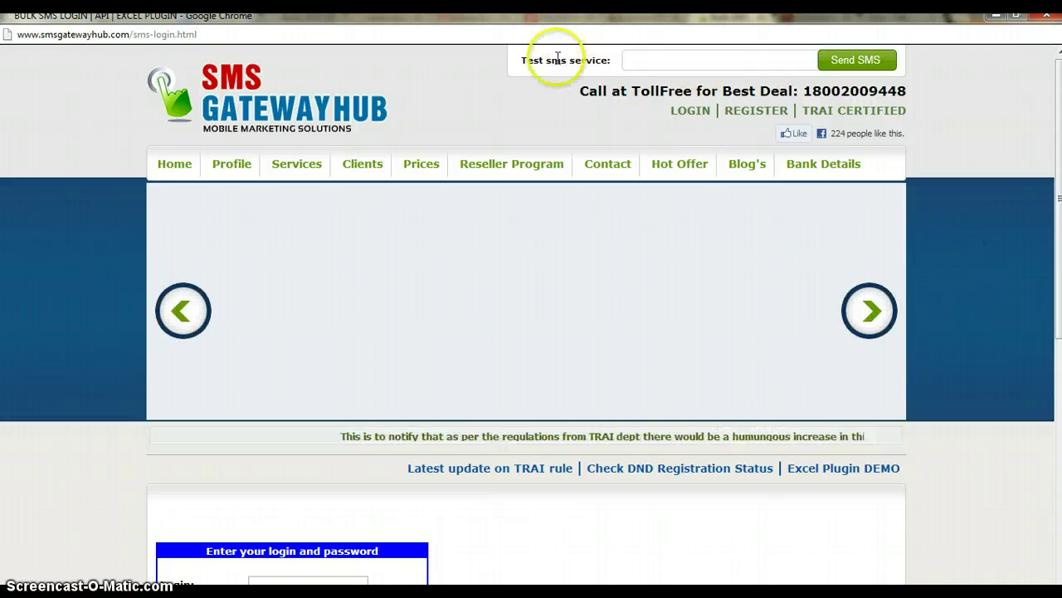
{"action": "mouse_move", "coordinate": [285, 166]}
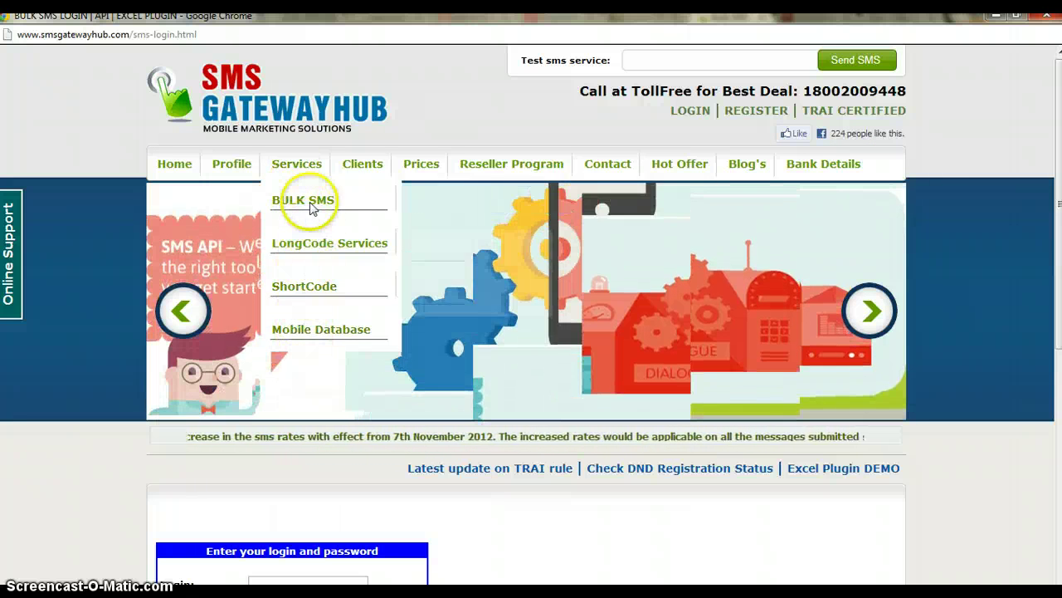
{"action": "mouse_move", "coordinate": [290, 201]}
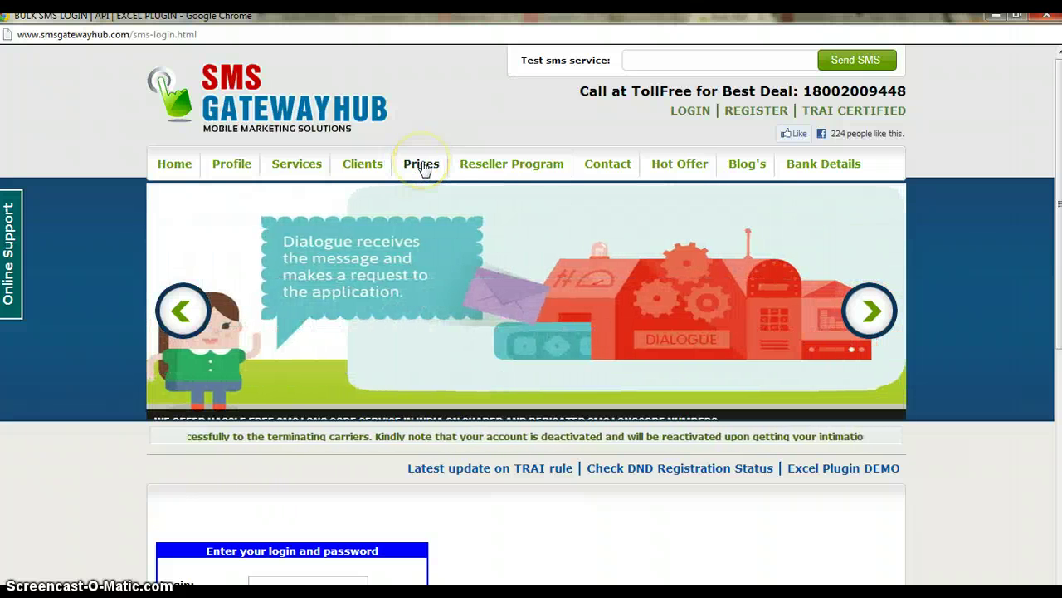
Step: Scan the public login page and briefly highlight the toll-free number in the header
{"action": "scroll", "coordinate": [695, 182], "scroll_direction": "down", "scroll_amount": 2}
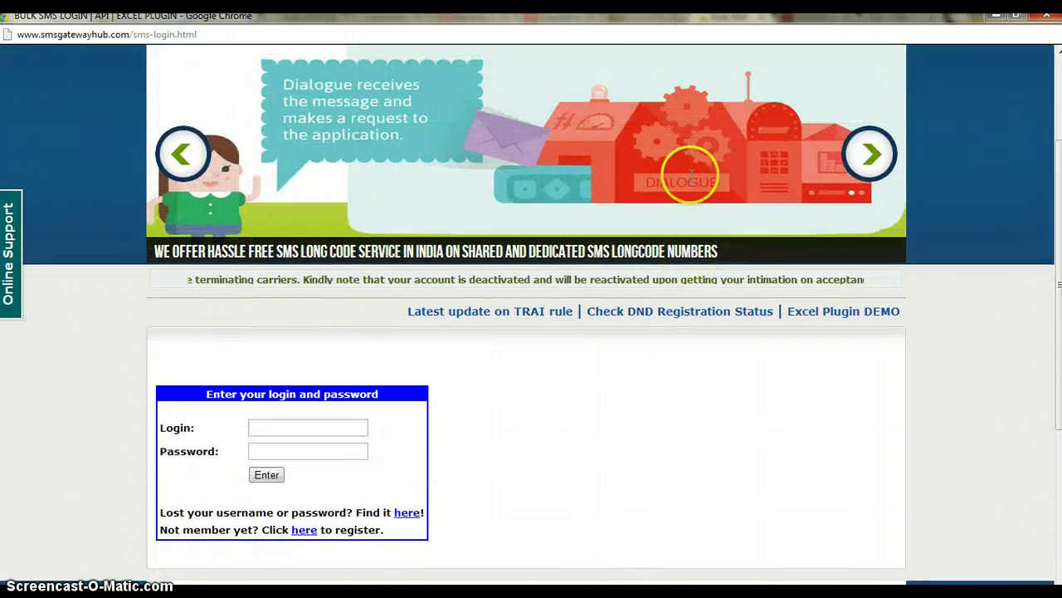
{"action": "scroll", "coordinate": [688, 199], "scroll_direction": "up", "scroll_amount": 2}
{"action": "scroll", "coordinate": [664, 224], "scroll_direction": "down", "scroll_amount": 2}
{"action": "scroll", "coordinate": [647, 230], "scroll_direction": "up", "scroll_amount": 2}
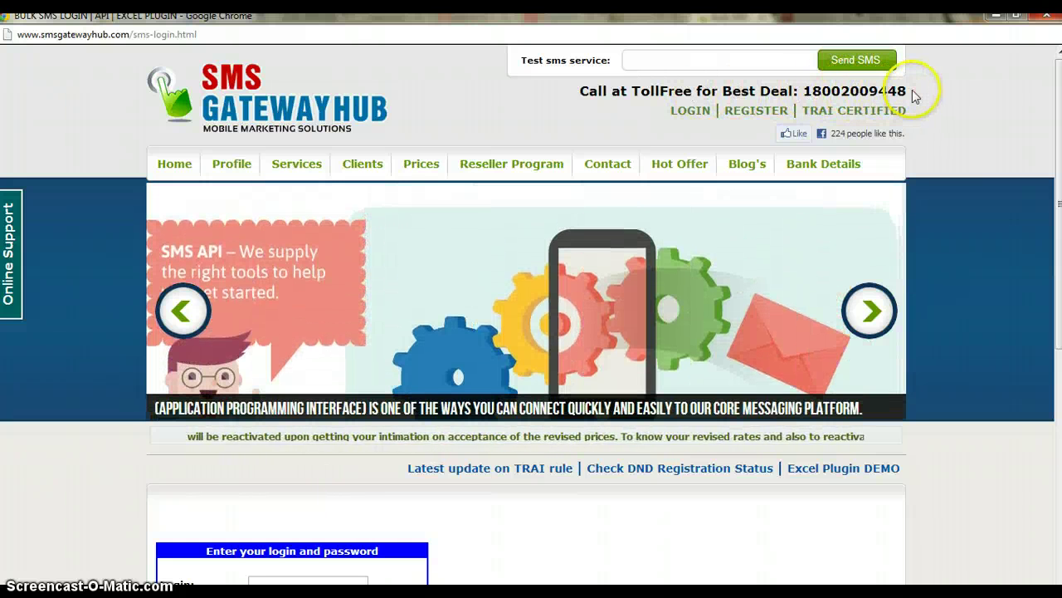
{"action": "left_click_drag", "start_coordinate": [871, 90], "coordinate": [805, 92]}
{"action": "left_click", "coordinate": [486, 100]}
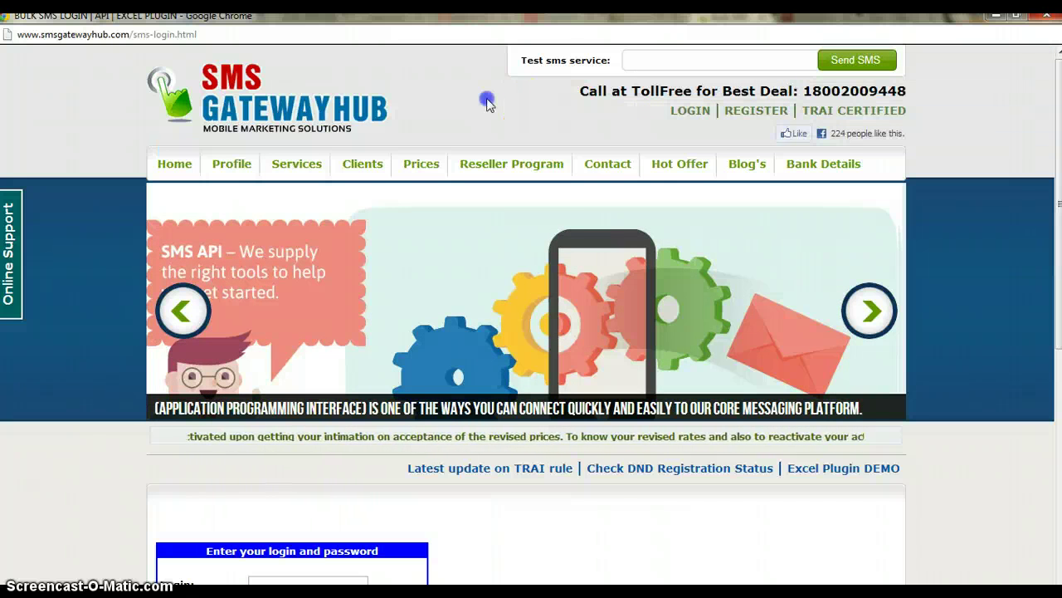
Step: Go to the Contact Us page and scroll to the Regional Offices, sales and support enquiry details
{"action": "left_click", "coordinate": [618, 161]}
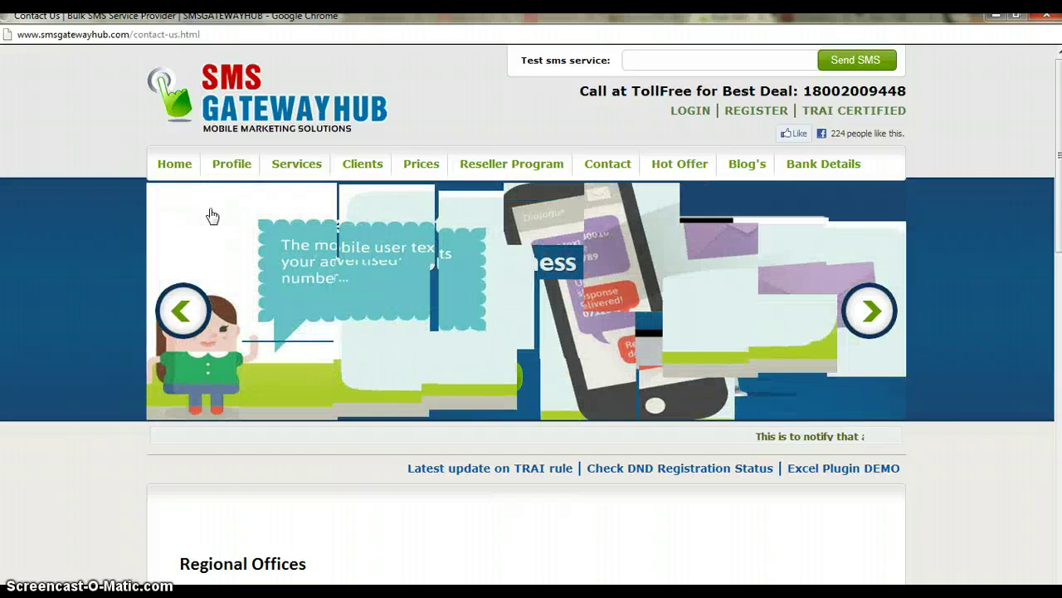
{"action": "scroll", "coordinate": [316, 241], "scroll_direction": "down", "scroll_amount": 2}
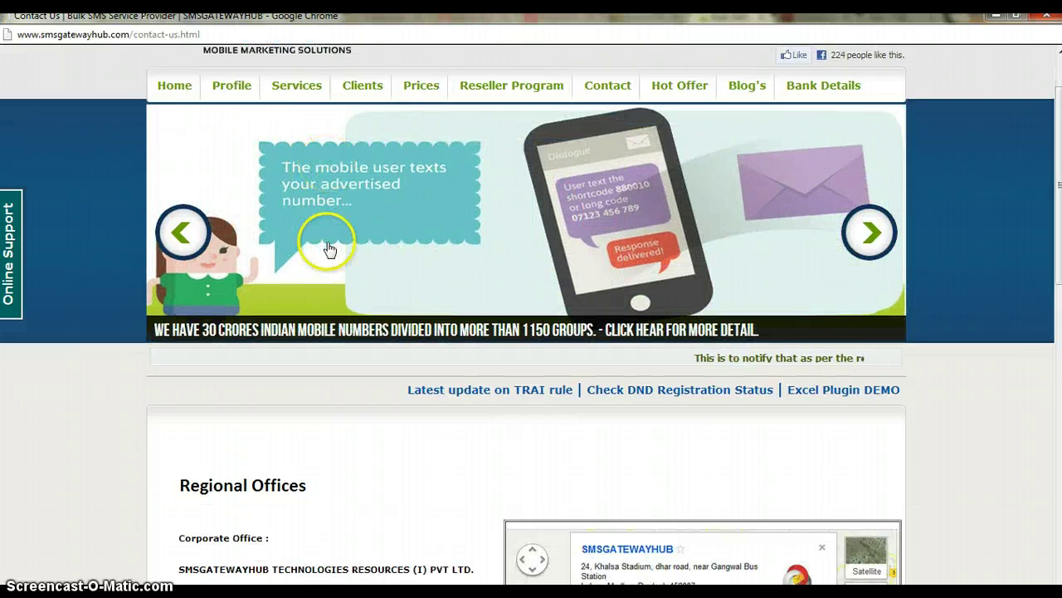
{"action": "scroll", "coordinate": [336, 237], "scroll_direction": "down", "scroll_amount": 1}
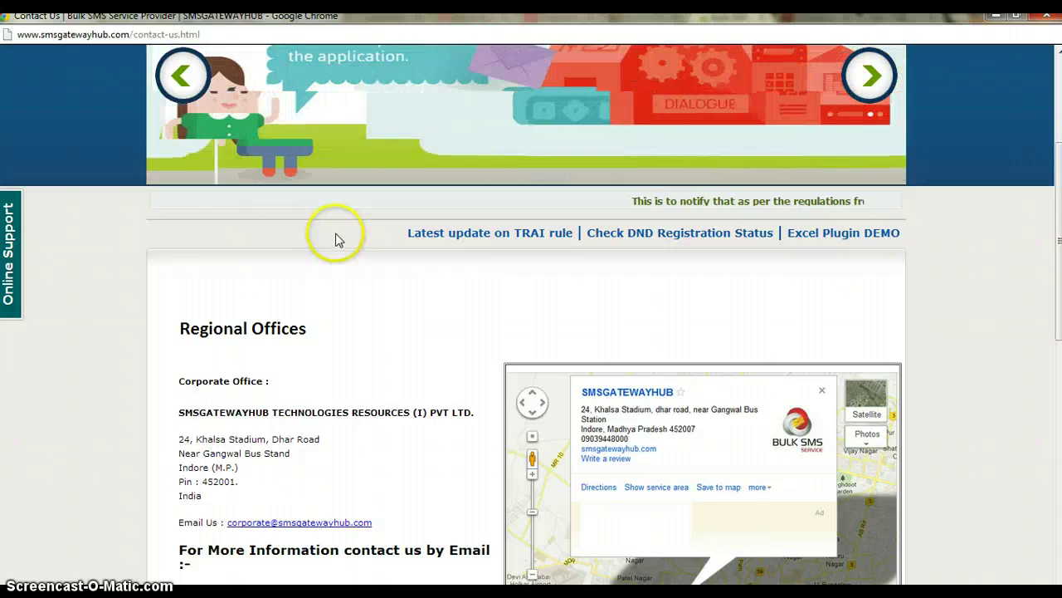
{"action": "scroll", "coordinate": [339, 239], "scroll_direction": "down", "scroll_amount": 3}
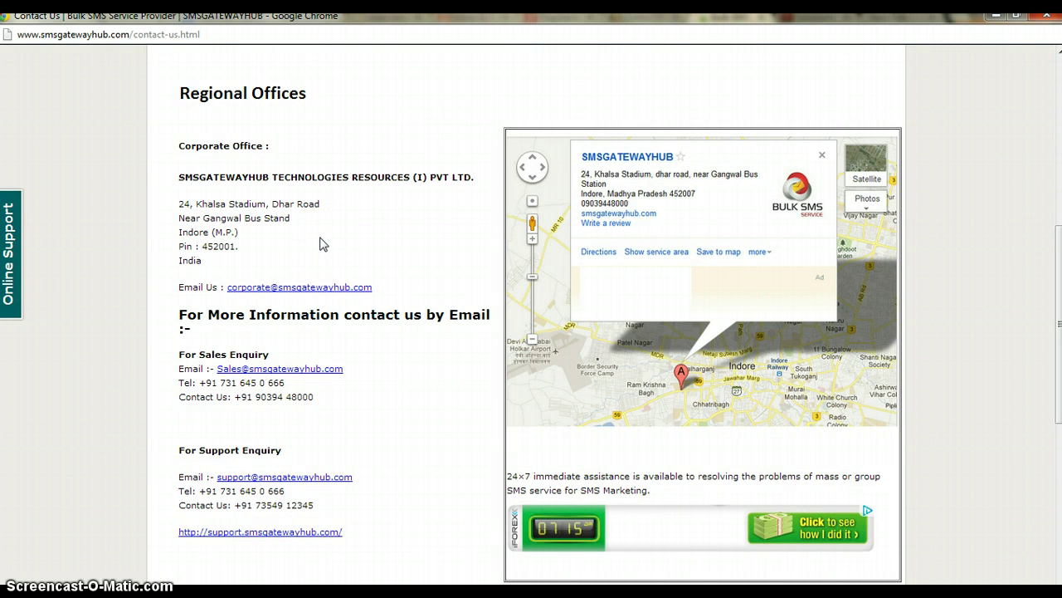
{"action": "scroll", "coordinate": [336, 260], "scroll_direction": "down", "scroll_amount": 2}
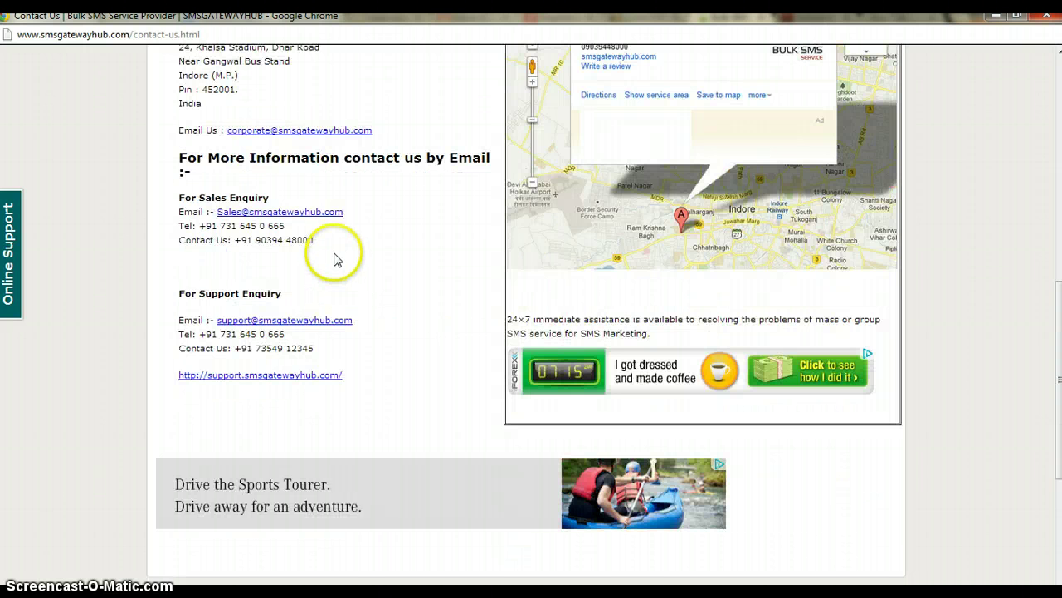